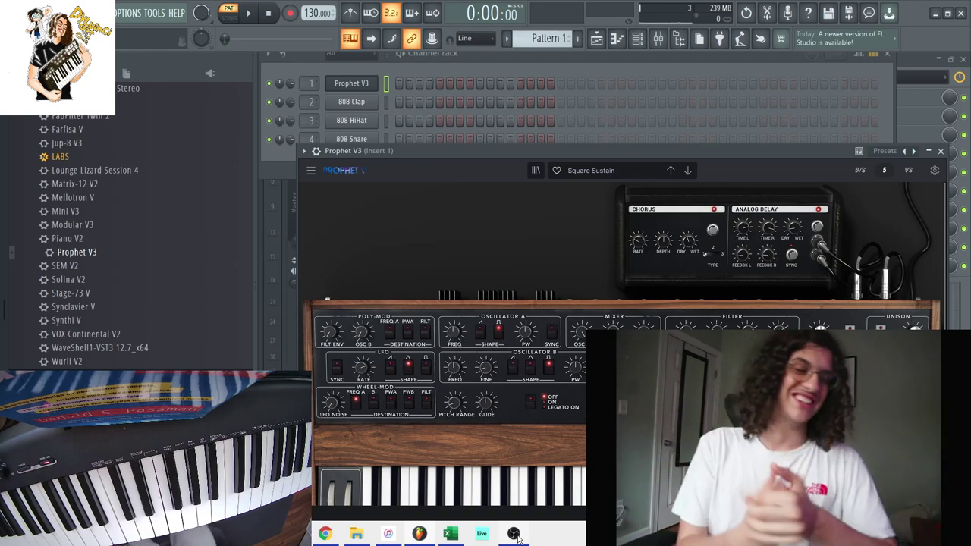
Step: Arm recording for notes and automation, set the tempo to 149 BPM, and move the Prophet V3 window clear of the channel rack
click(516, 535)
click(419, 534)
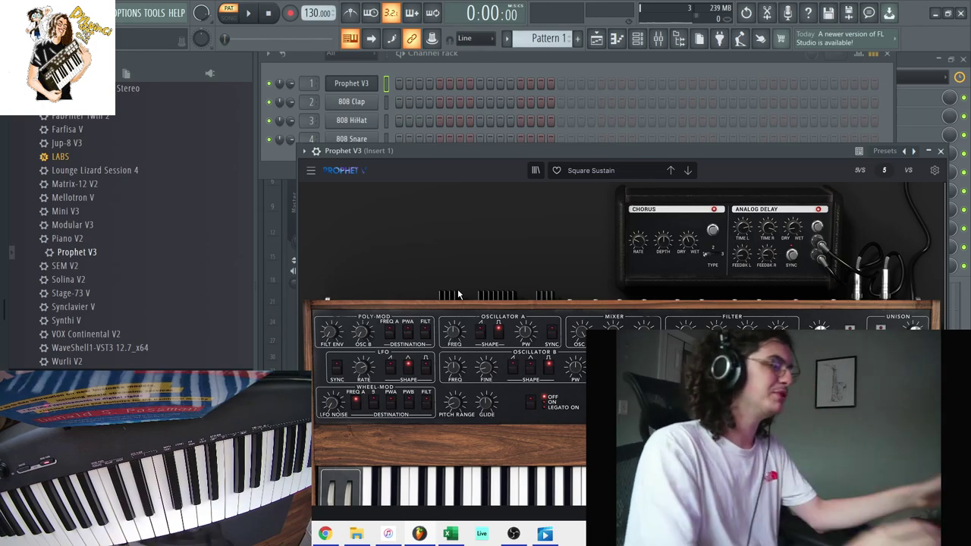
click(291, 13)
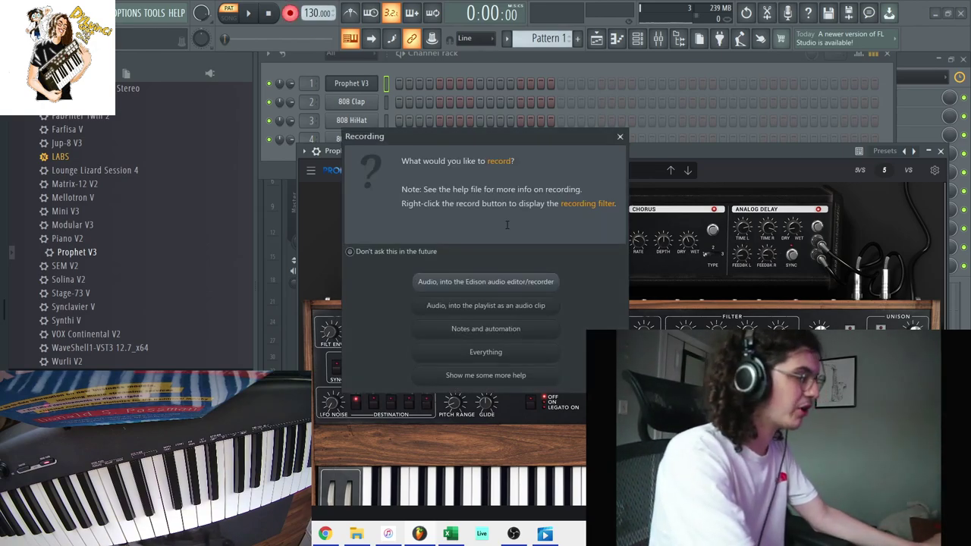
click(509, 328)
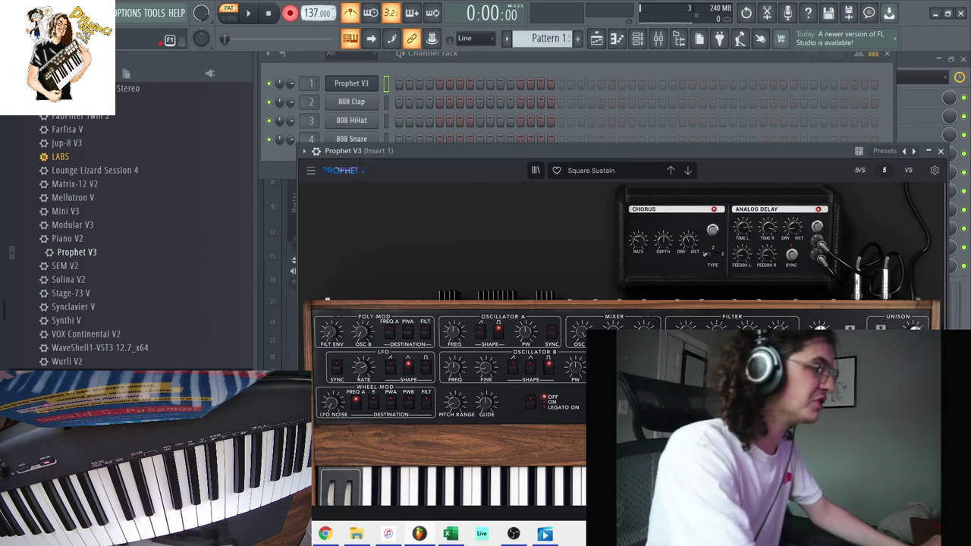
click(963, 59)
drag(786, 152, 764, 318)
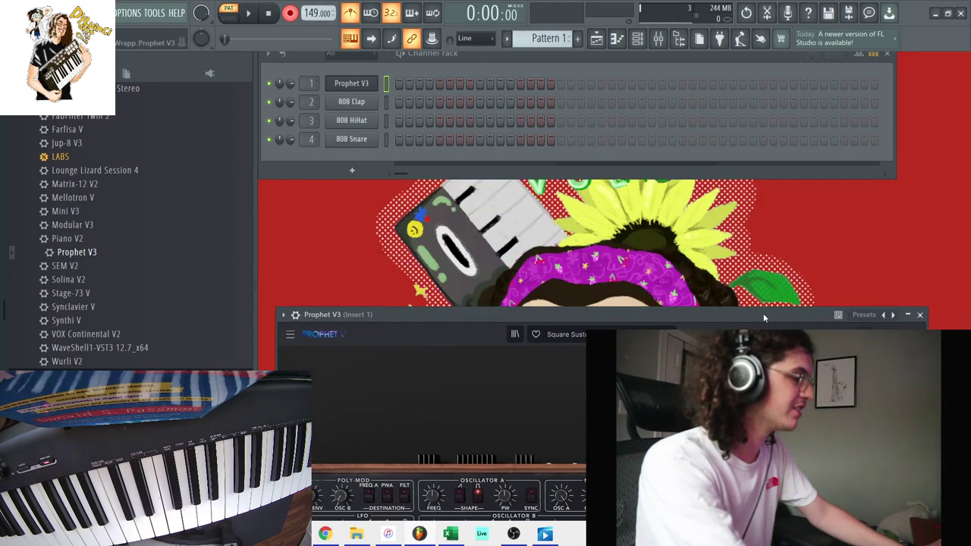
Step: Record a first chord take on the Prophet V3 channel and undo it
click(247, 13)
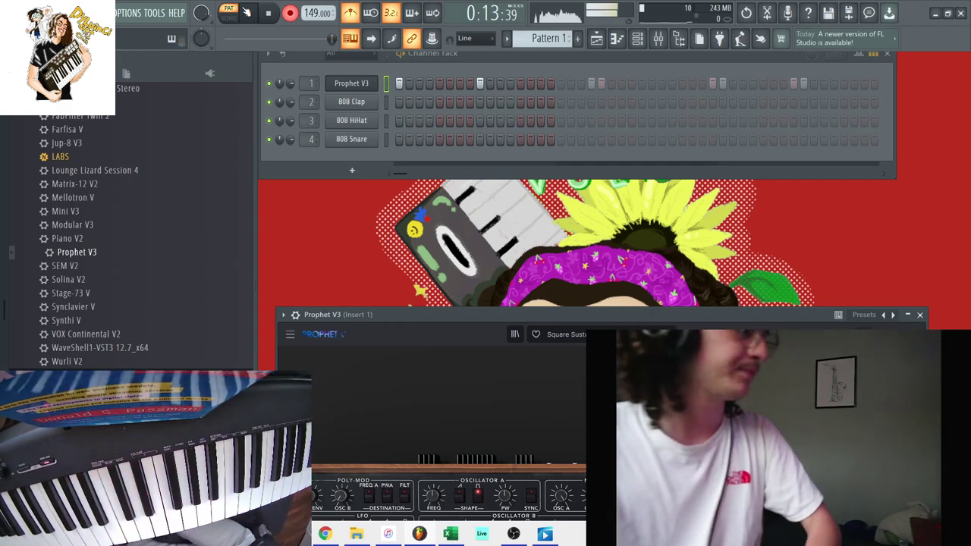
key(space)
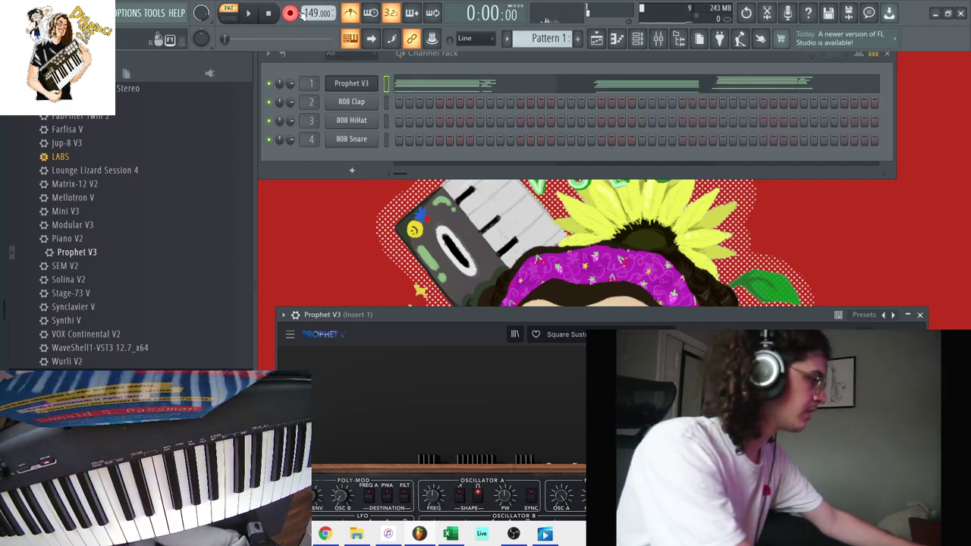
click(388, 84)
click(387, 84)
key(ctrl+z)
Step: Record a new chord progression on the Prophet V3 channel and open it in the piano roll
key(space)
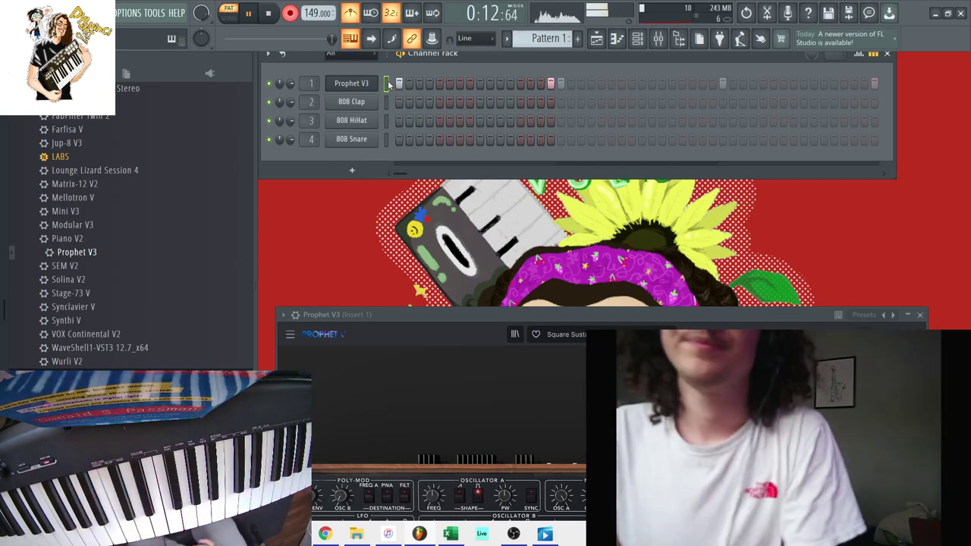
key(space)
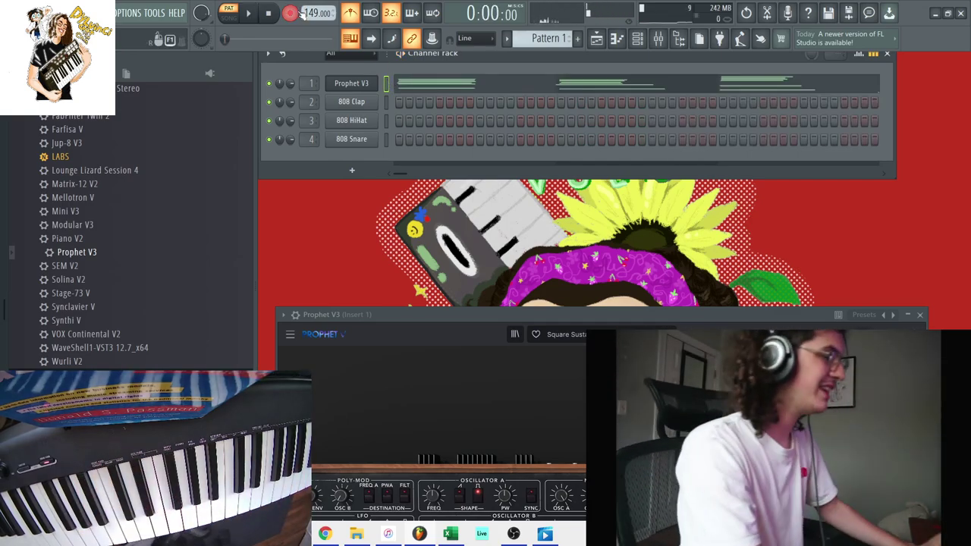
right_click(379, 79)
click(481, 80)
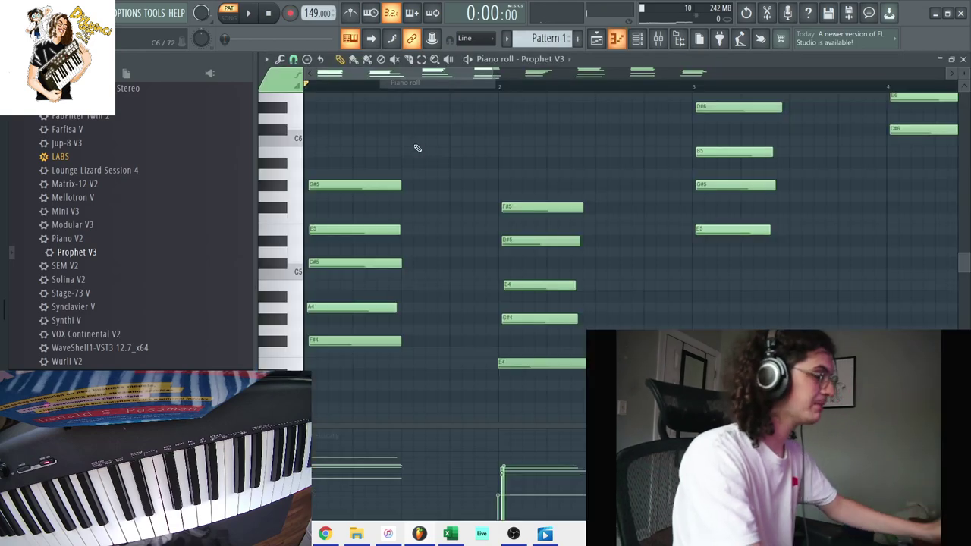
Step: Replace the bar 4 chord with a copy of the bar 8 chord, and repeat the bar 1–3 chords in bars 5–7
drag(491, 74, 887, 74)
drag(963, 73, 964, 136)
key(space)
key(space)
key(space)
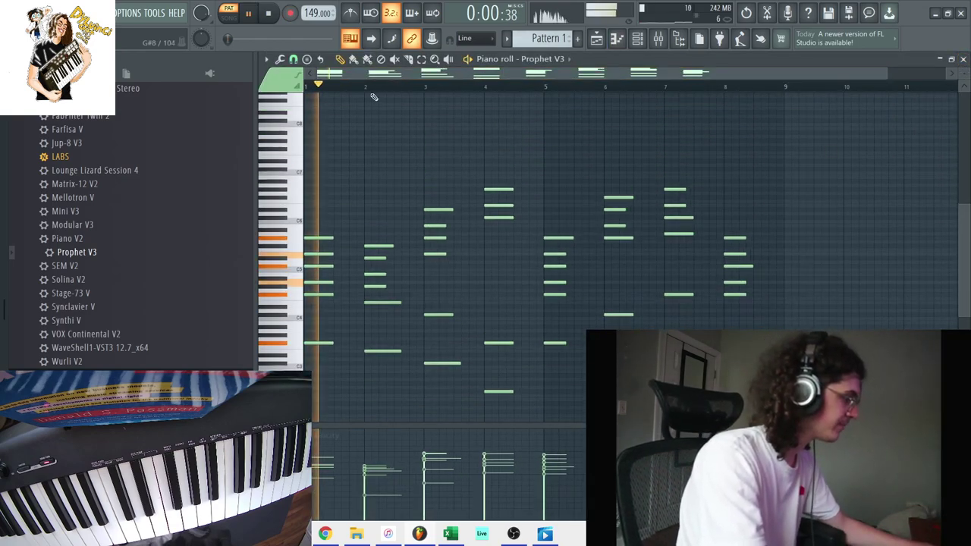
key(shift+Left)
key(shift+Left)
key(shift+Left)
key(shift+Left)
key(shift+Left)
key(shift+Left)
key(shift+Left)
key(shift+Left)
key(shift+Left)
key(shift+Left)
key(shift+Left)
key(shift+Left)
key(shift+Left)
key(shift+Left)
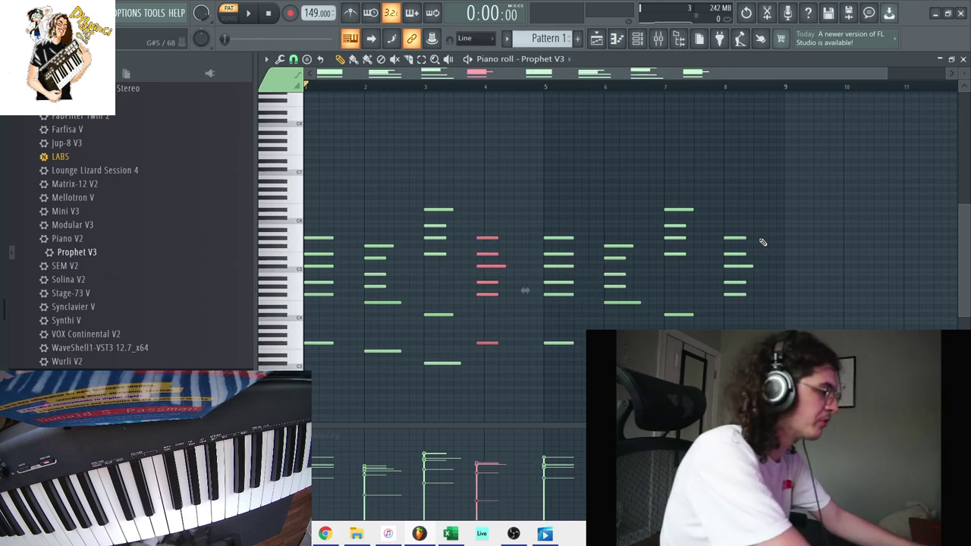
key(shift+Right)
key(ctrl+d)
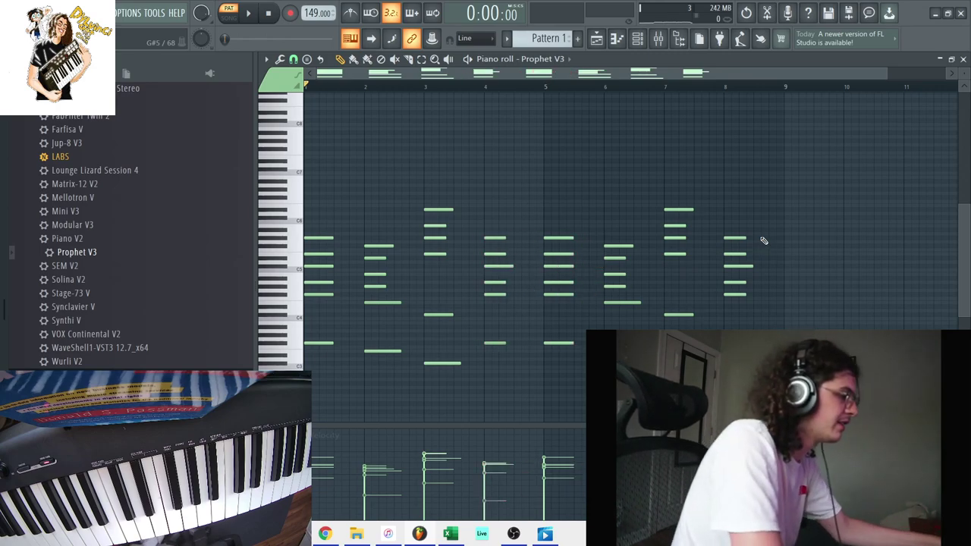
Step: Play the pattern, close the piano roll, and replace the 808 Clap channel with Jup-8 V3
key(space)
click(962, 59)
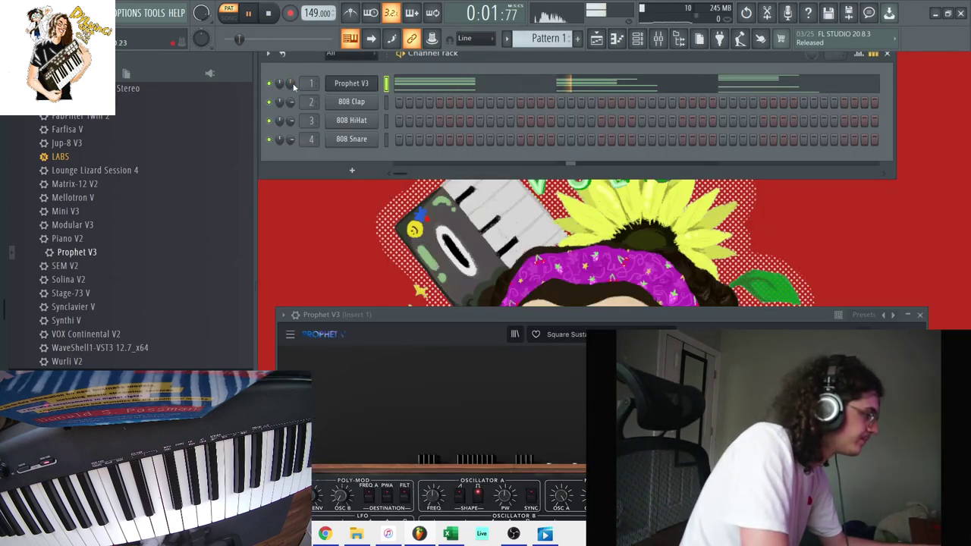
click(872, 55)
scroll(72, 205, up, 2)
drag(67, 224, 341, 106)
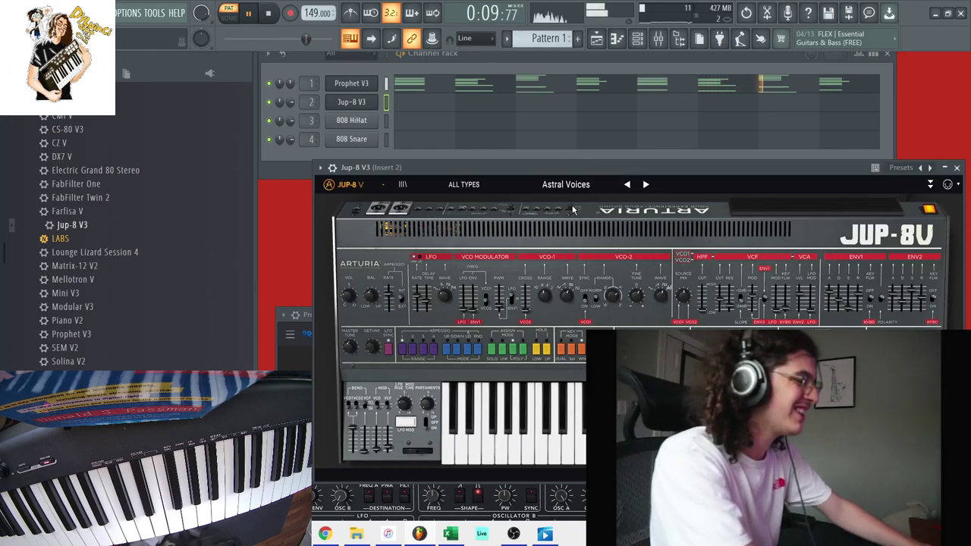
Step: Load the Jup-8 Fact 24 preset in Jup-8 V3 and arm recording for notes and automation
click(566, 186)
click(688, 356)
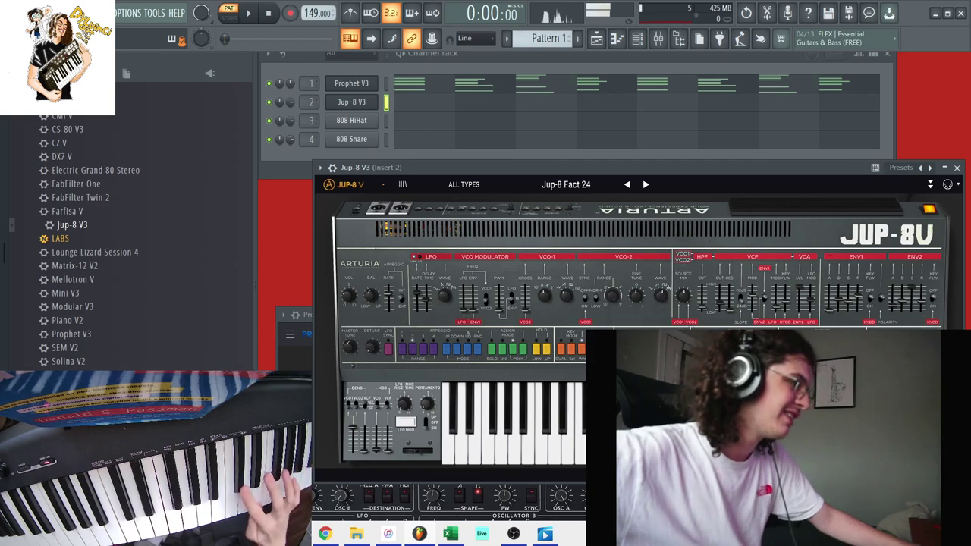
click(268, 13)
click(290, 13)
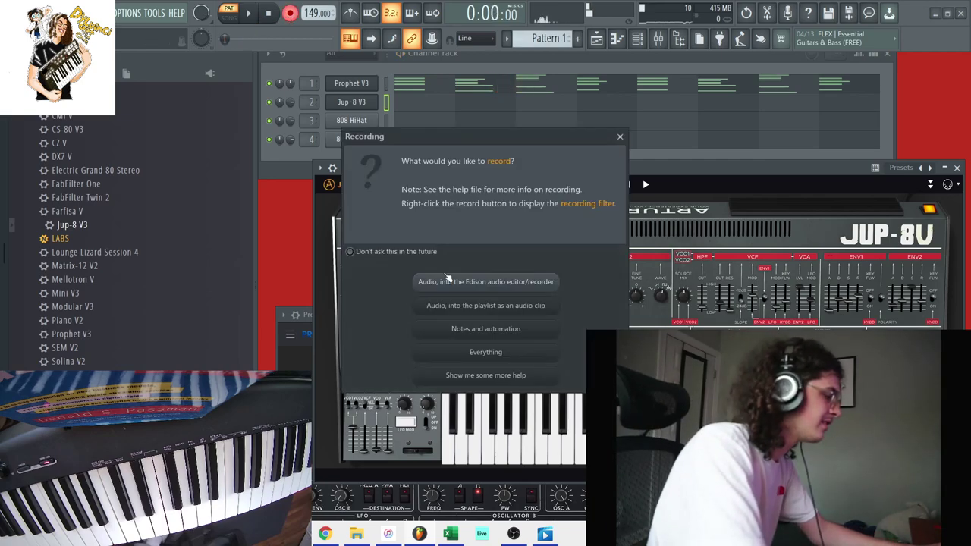
click(489, 329)
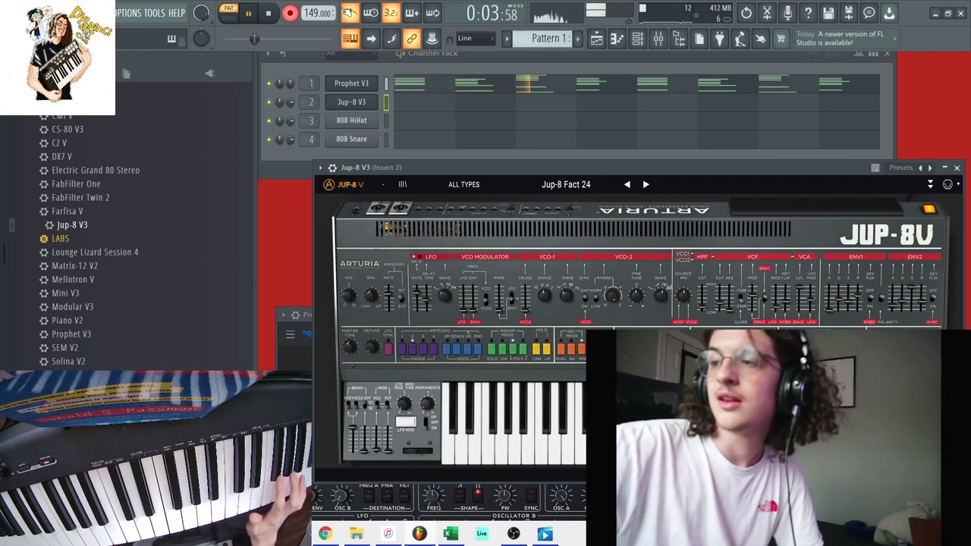
Step: Discard the first Jup-8 V3 take and record a new eight-bar melody over the chords
key(space)
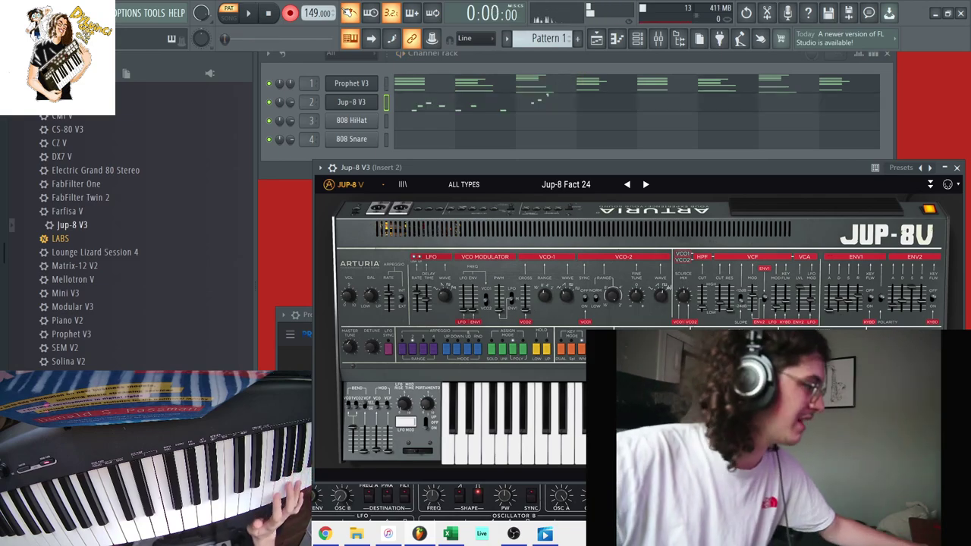
key(ctrl+z)
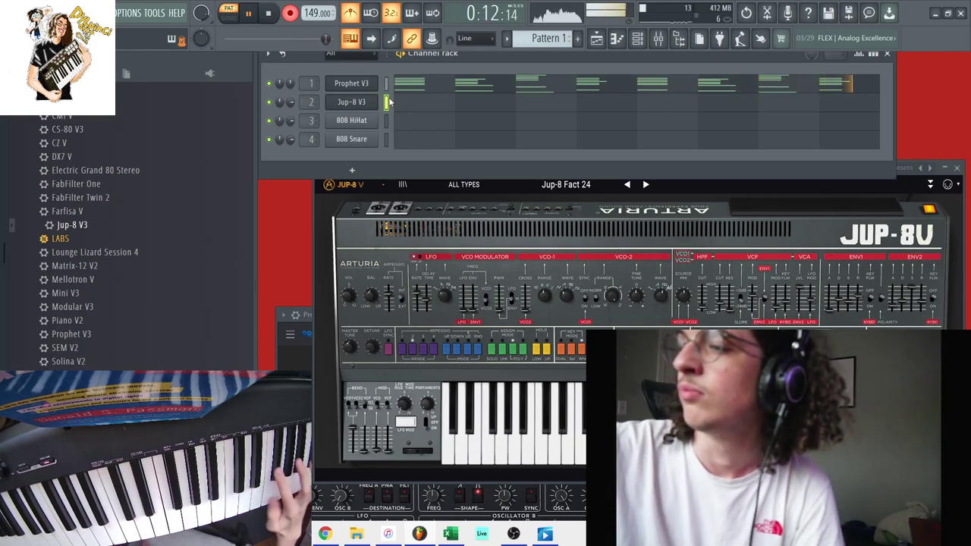
key(space)
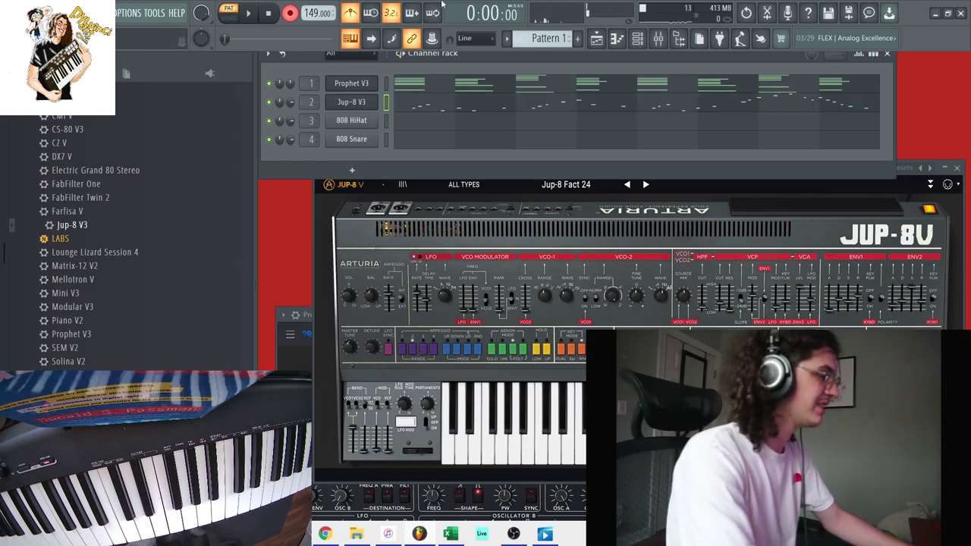
Step: Review the Jup-8 V3 melody in the piano roll during playback, and close the piano roll and both synth windows
right_click(358, 102)
click(403, 99)
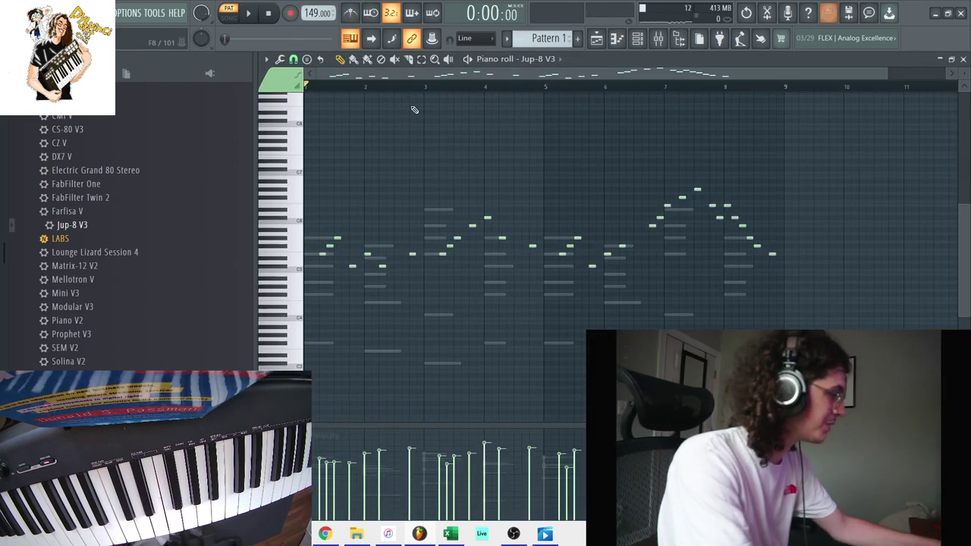
key(space)
click(954, 61)
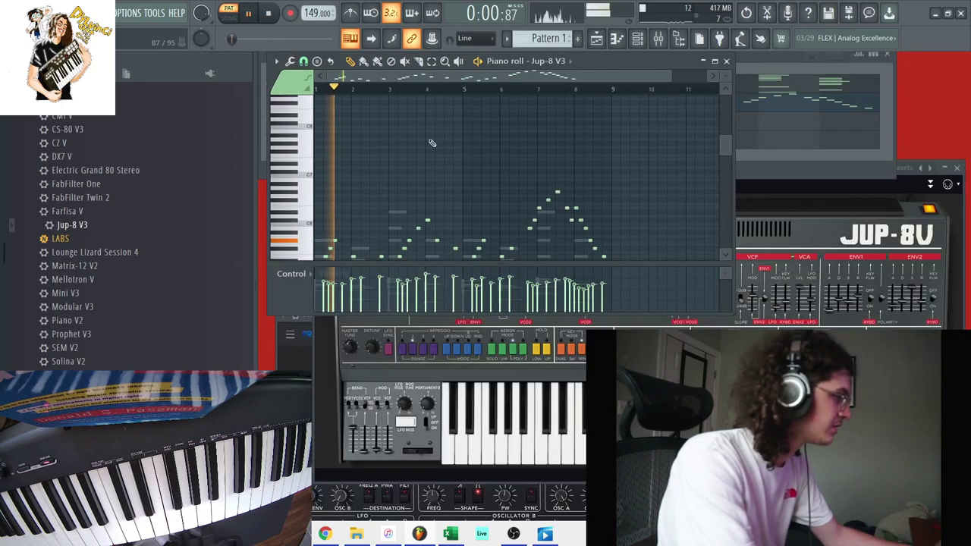
click(719, 62)
click(959, 168)
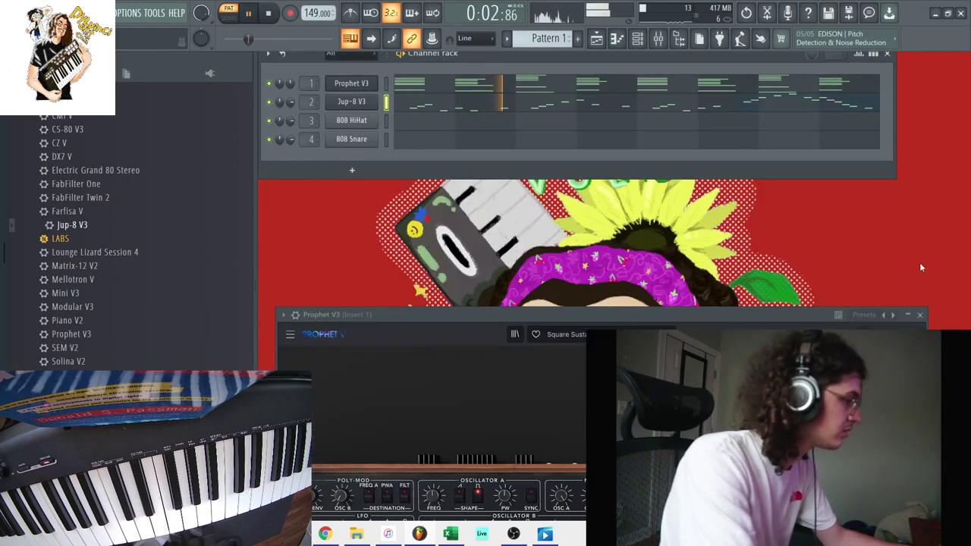
click(919, 316)
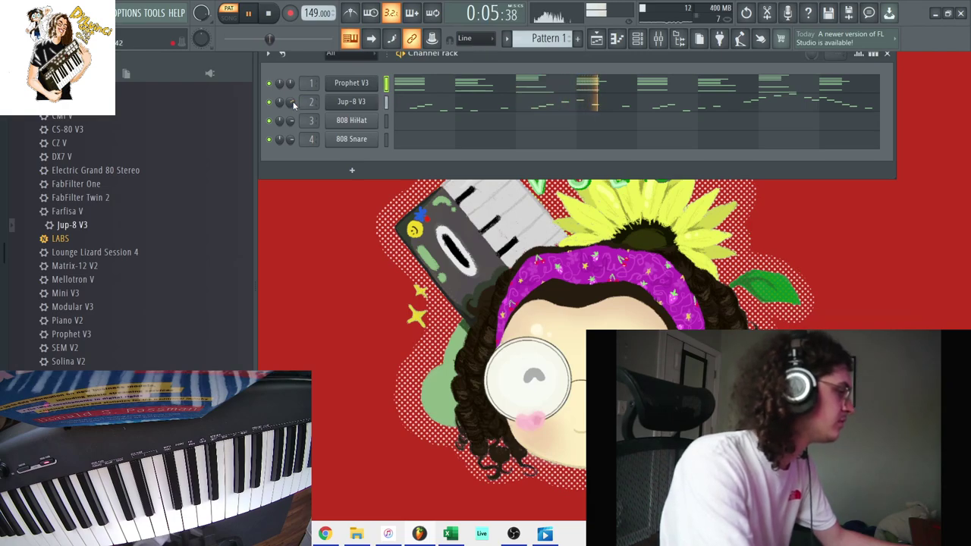
Step: Replace the 808 HiHat channel with CS-80 V3 and stop playback
scroll(92, 228, up, 2)
drag(74, 211, 368, 119)
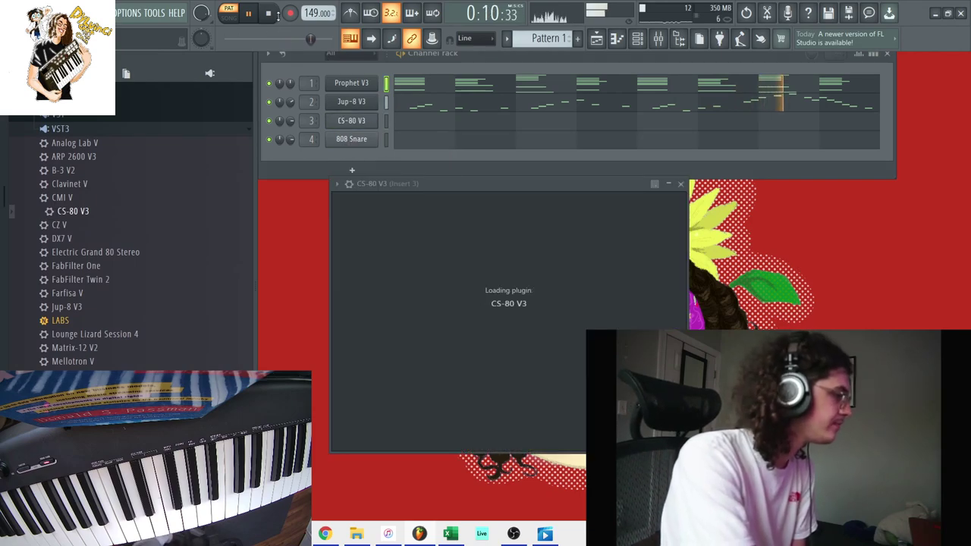
key(space)
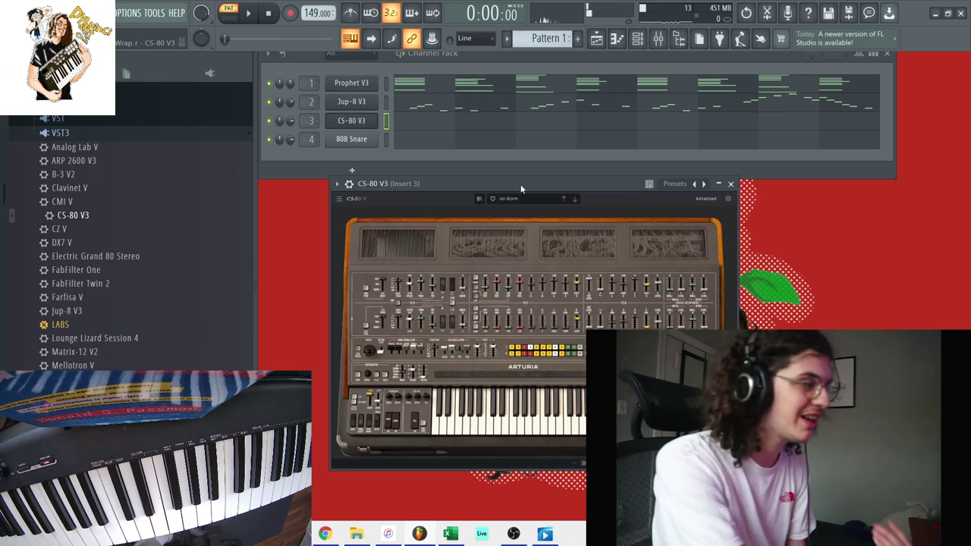
Step: Load the Razor Lead preset from the Synth Lead category in CS-80 V3
click(505, 198)
mouse_move(536, 286)
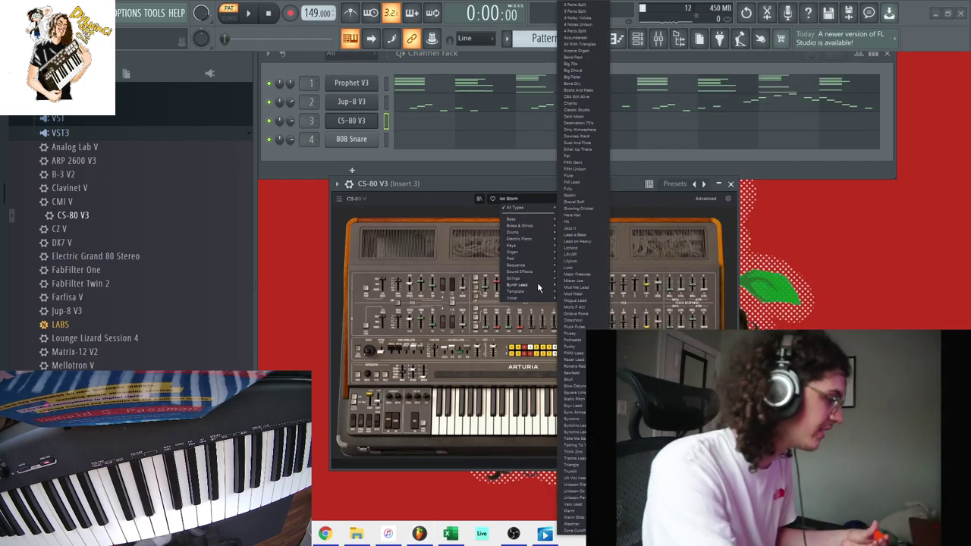
click(583, 360)
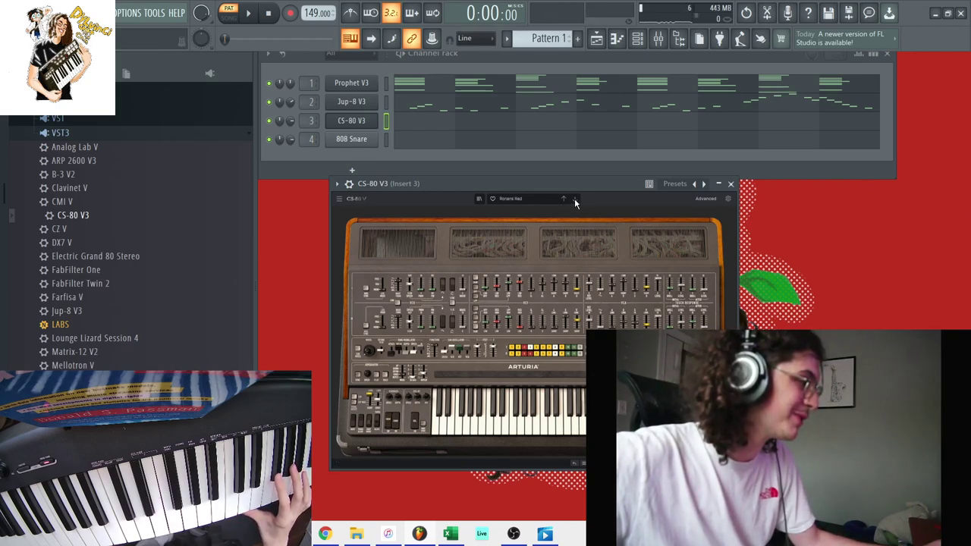
Step: Audition neighbouring CS-80 V3 lead presets over the looping pattern and settle on Mogue Lead
click(249, 15)
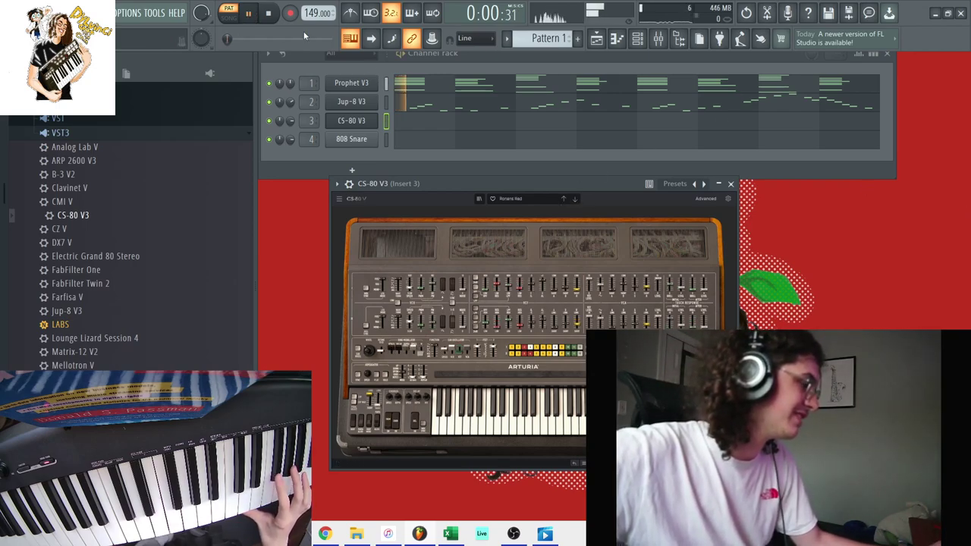
click(564, 198)
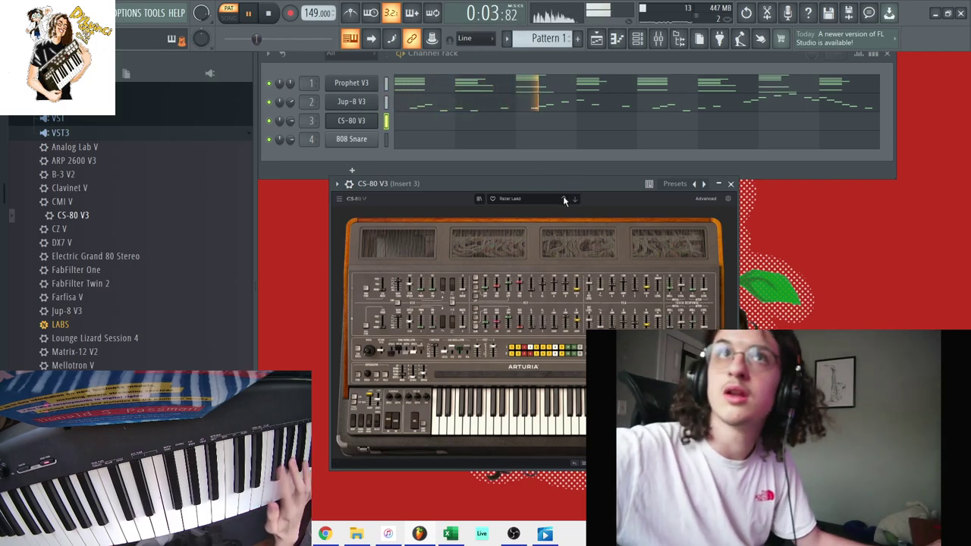
click(564, 198)
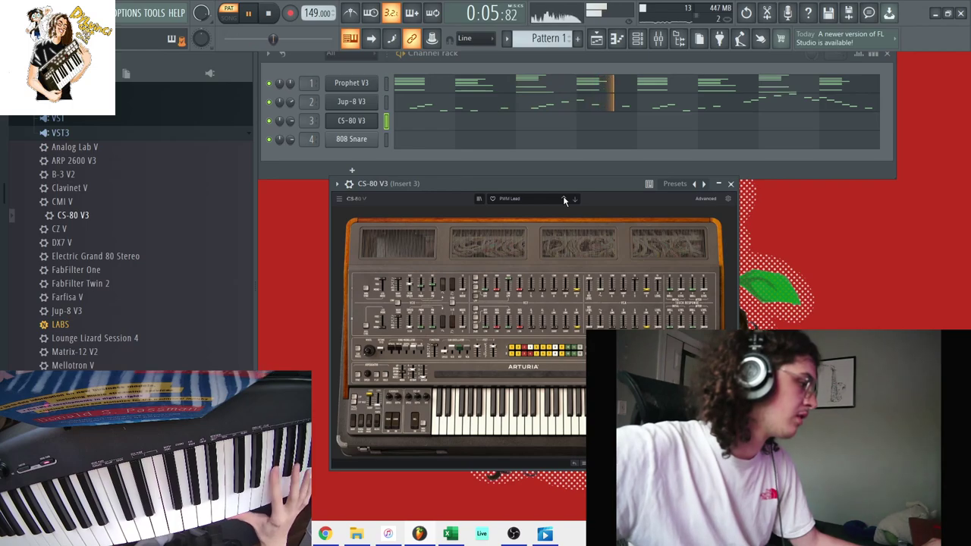
click(564, 198)
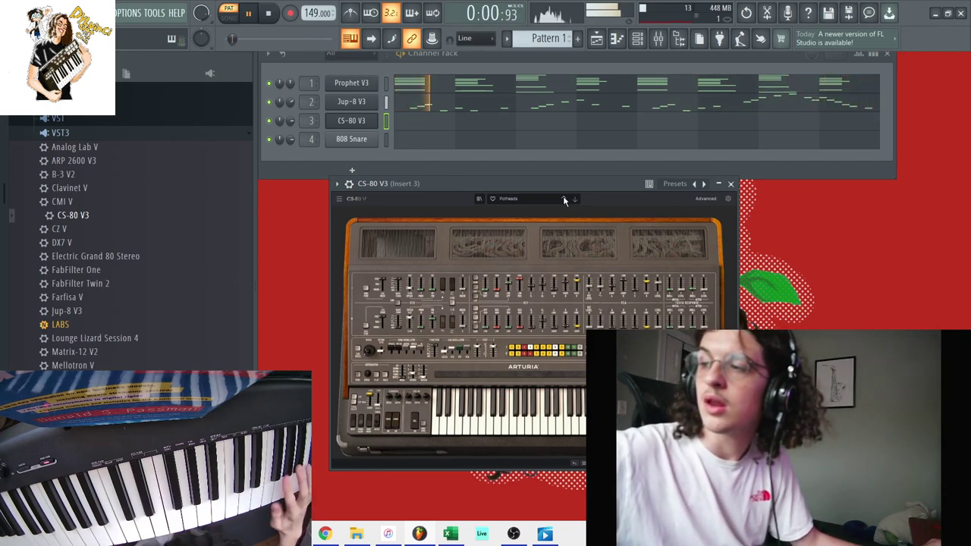
click(563, 198)
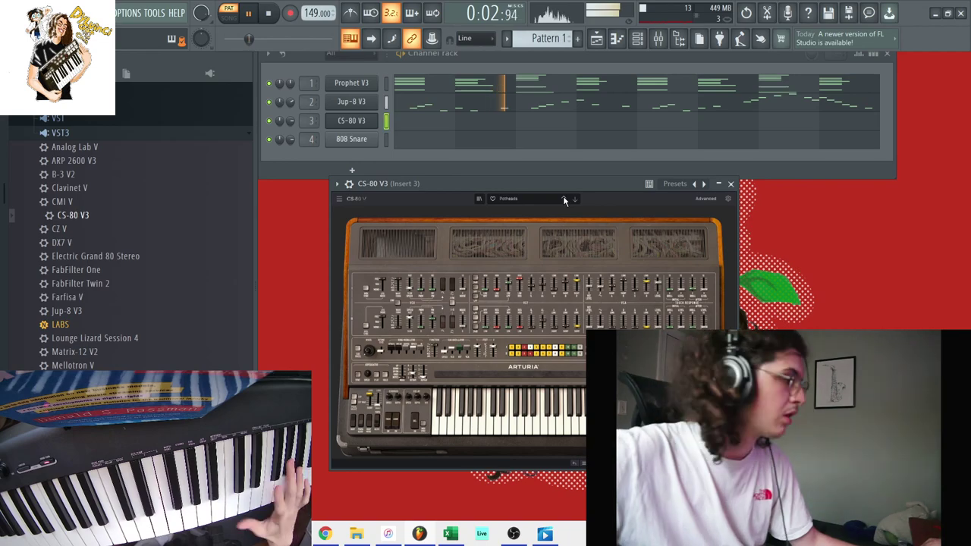
click(564, 199)
click(563, 198)
click(564, 198)
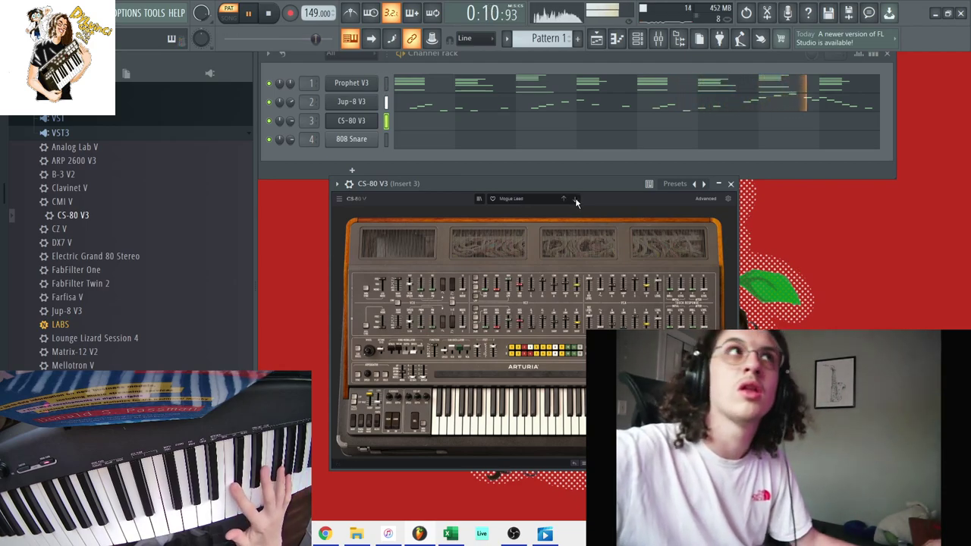
key(space)
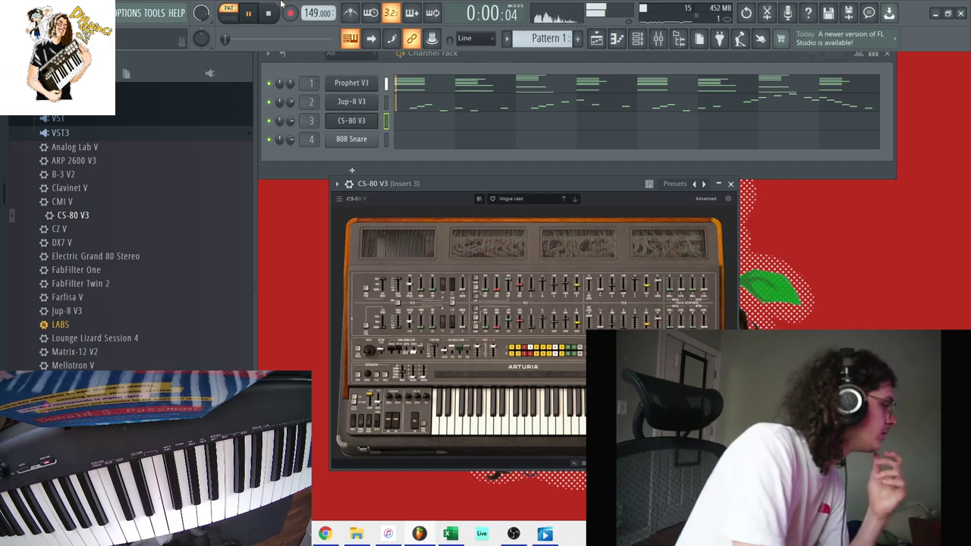
Step: Record a CS-80 V3 lead melody over the first four bars of the pattern, and stop the recording
key(r)
click(485, 328)
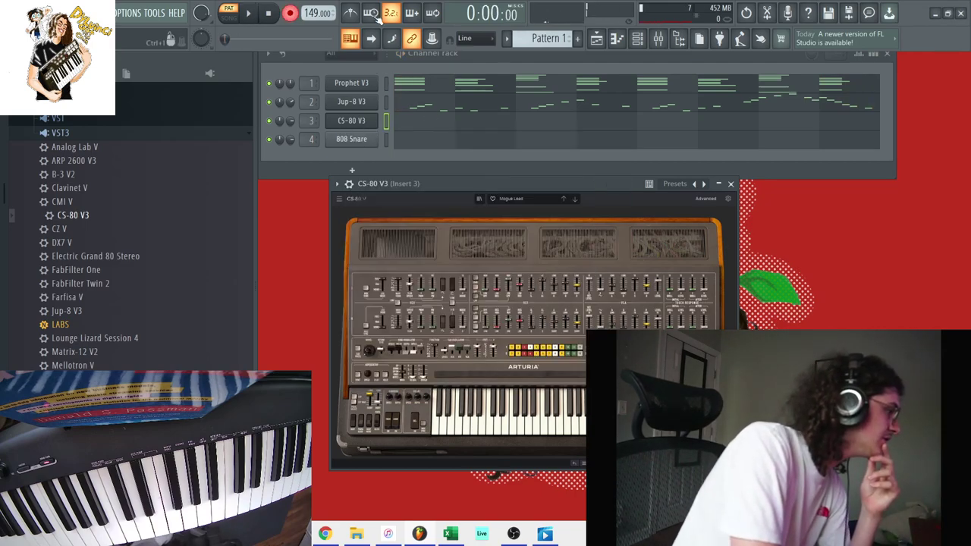
click(253, 14)
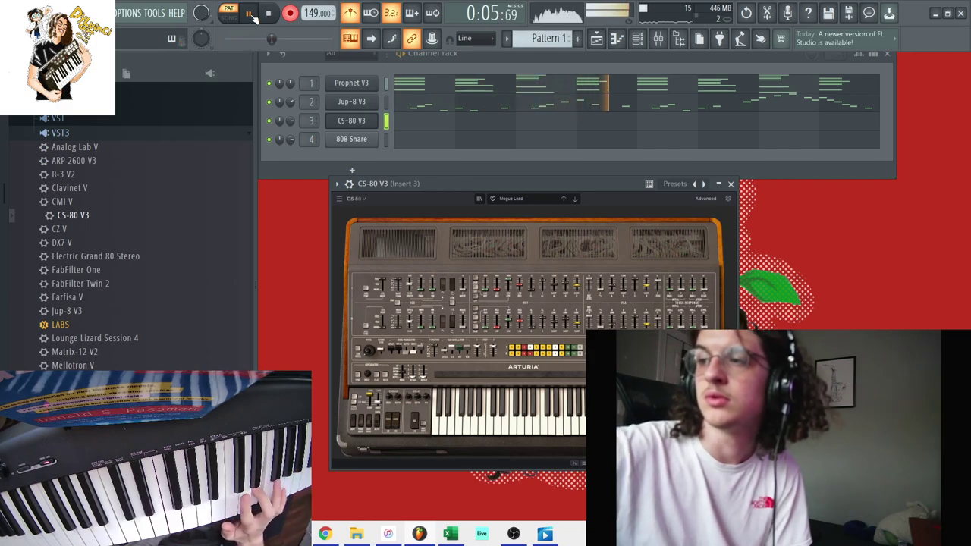
key(space)
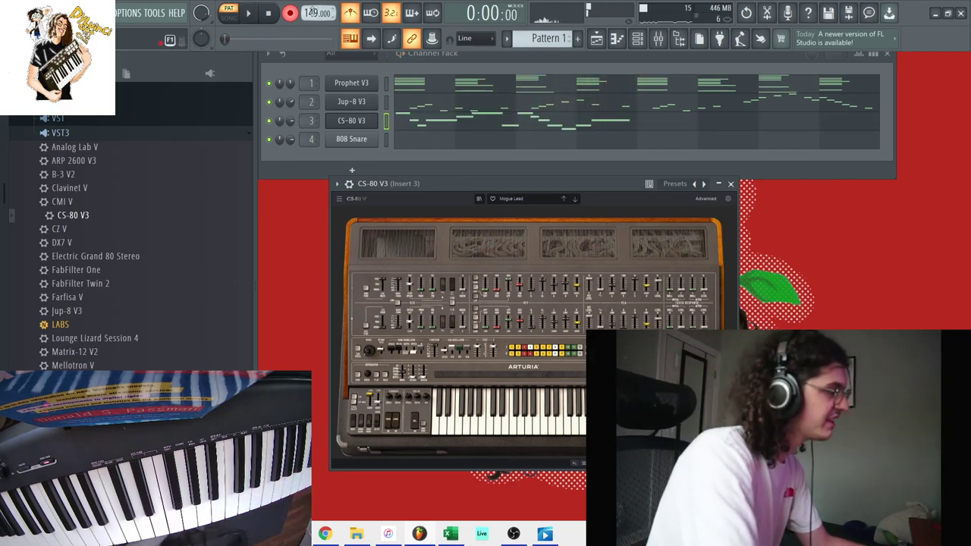
Step: Duplicate the four-bar CS-80 V3 melody so the copy starts at bar 5, and close the piano roll and the synth window
right_click(377, 122)
click(395, 120)
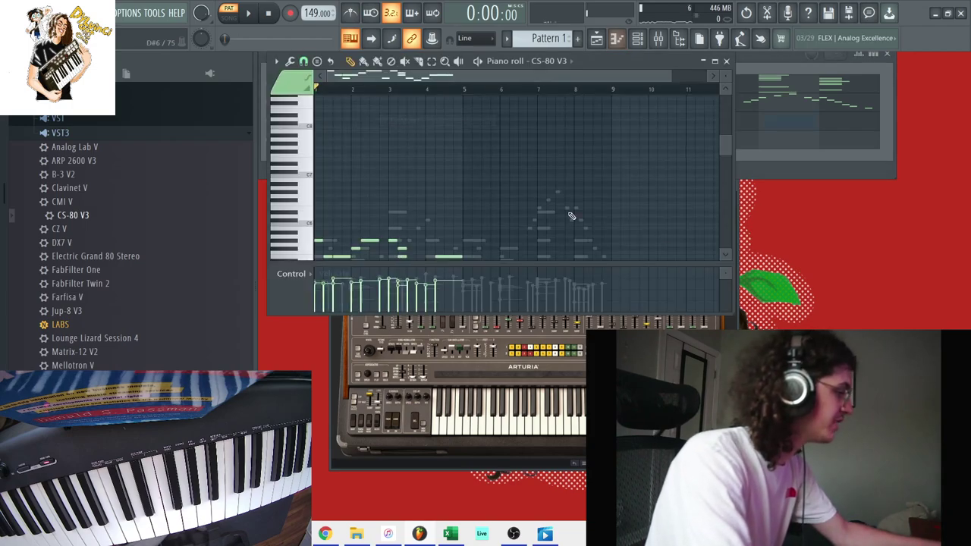
key(ctrl+z)
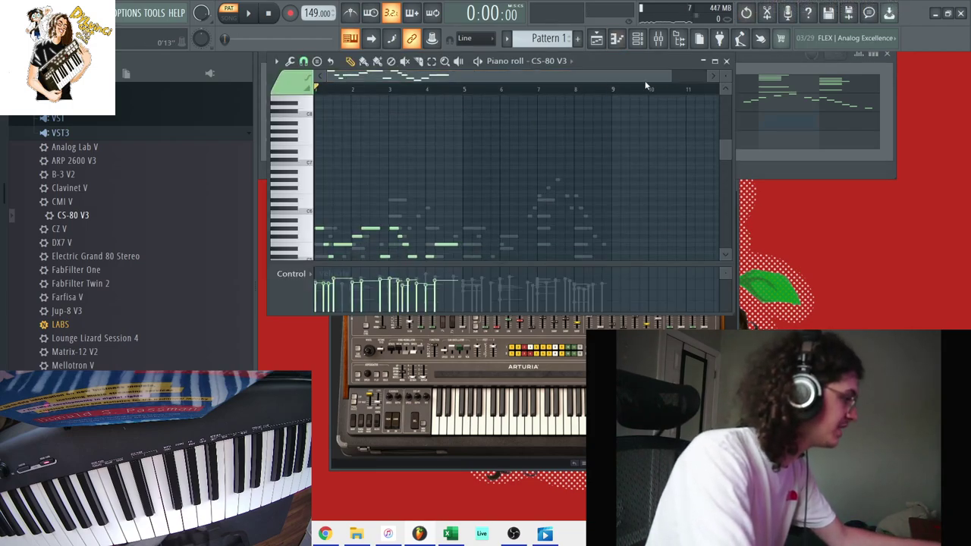
drag(669, 77, 476, 78)
key(ctrl+b)
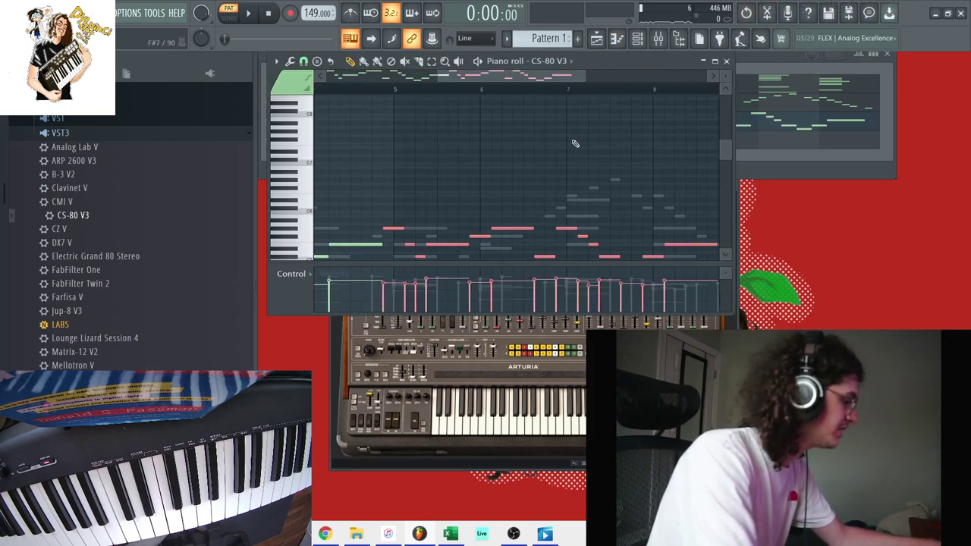
key(shift+Right)
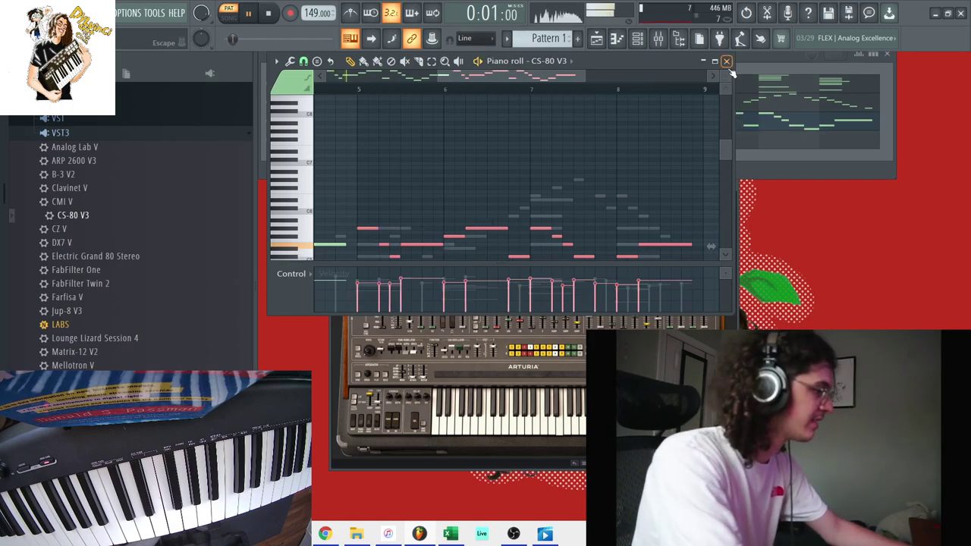
click(726, 61)
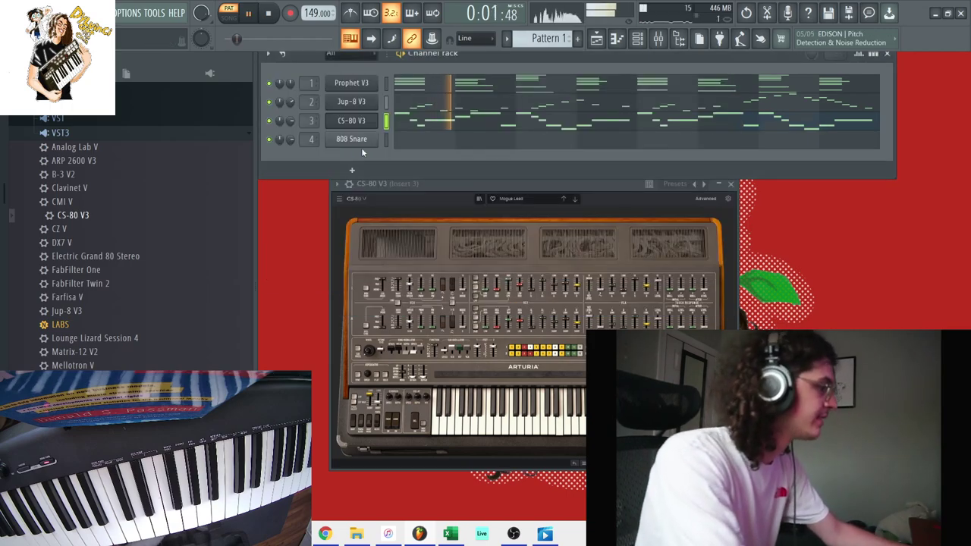
click(733, 185)
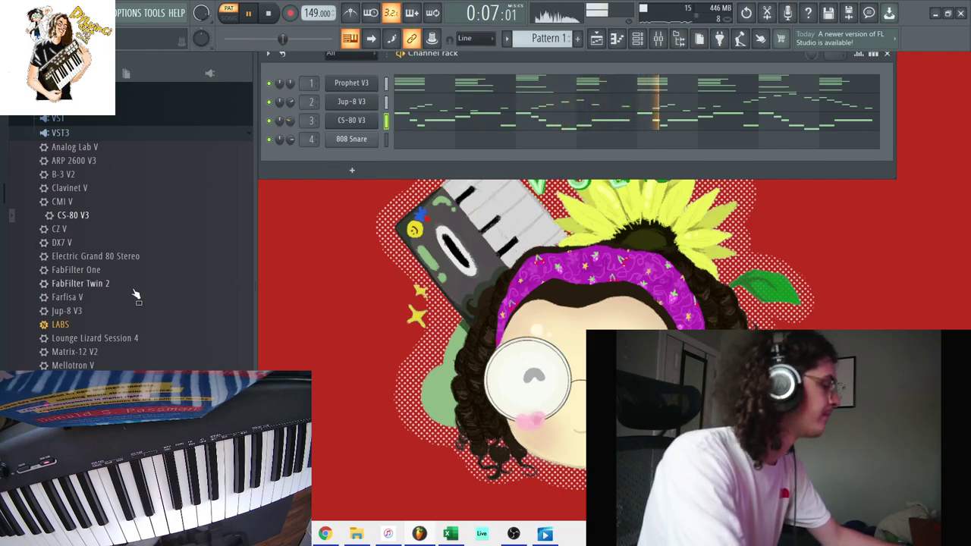
Step: Replace the 808 Snare channel with Wurli V2 and close its window
scroll(135, 294, down, 4)
drag(84, 365, 343, 140)
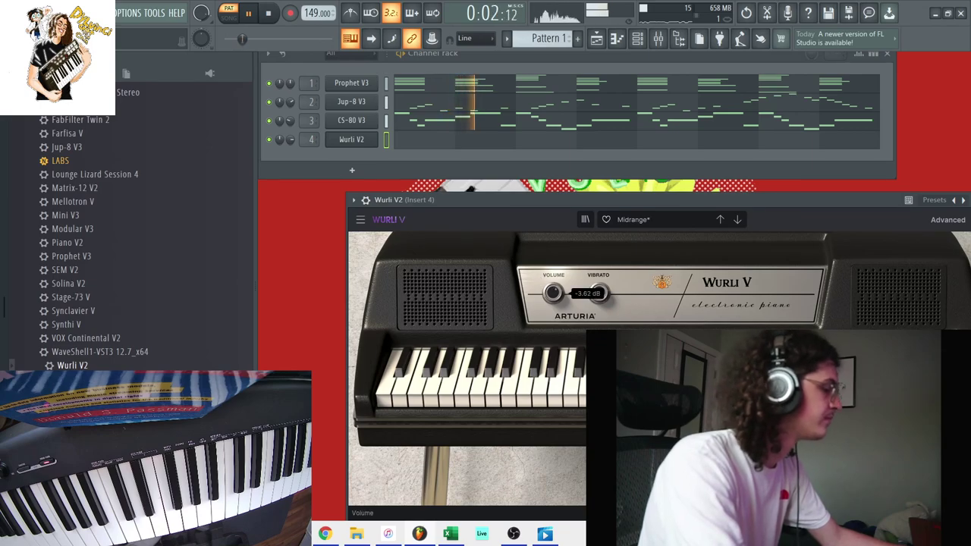
drag(707, 195, 462, 199)
click(746, 203)
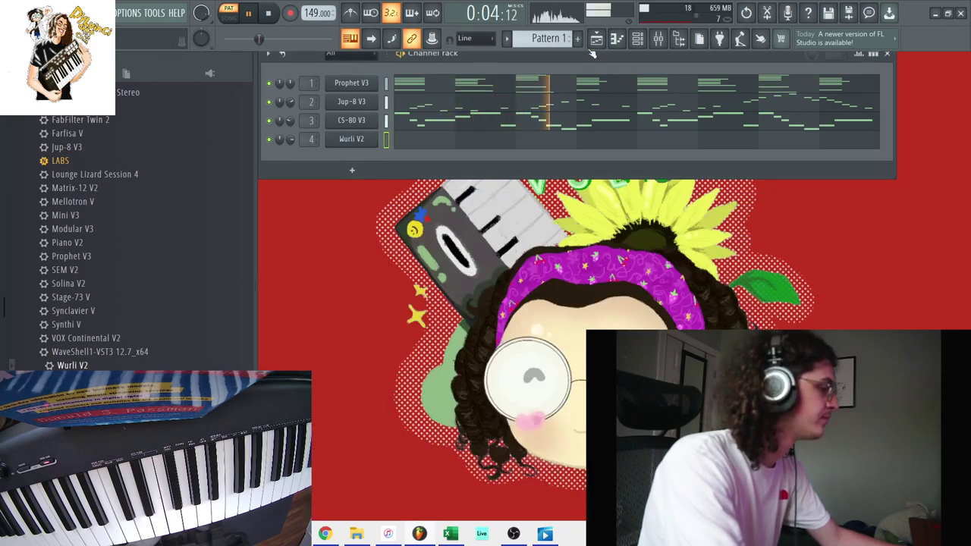
Step: Stop playback, add RC-20 Retro Color to mixer Insert 4, and toggle its Noise and Distort modules
key(space)
click(658, 39)
click(874, 102)
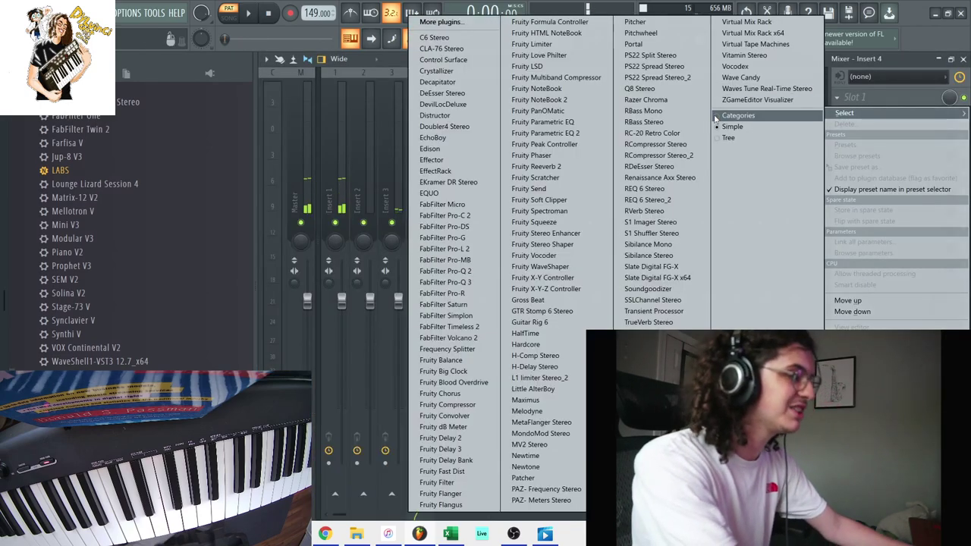
click(653, 134)
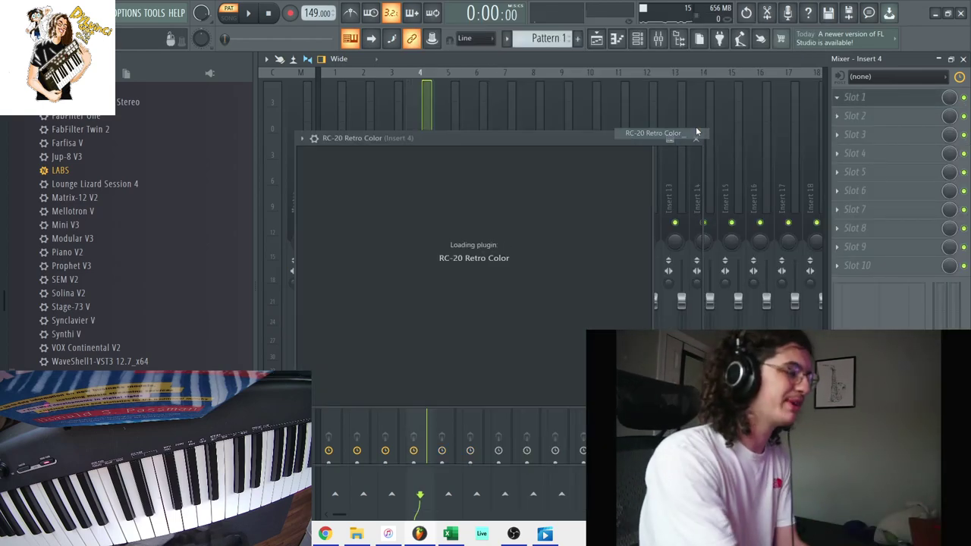
click(596, 291)
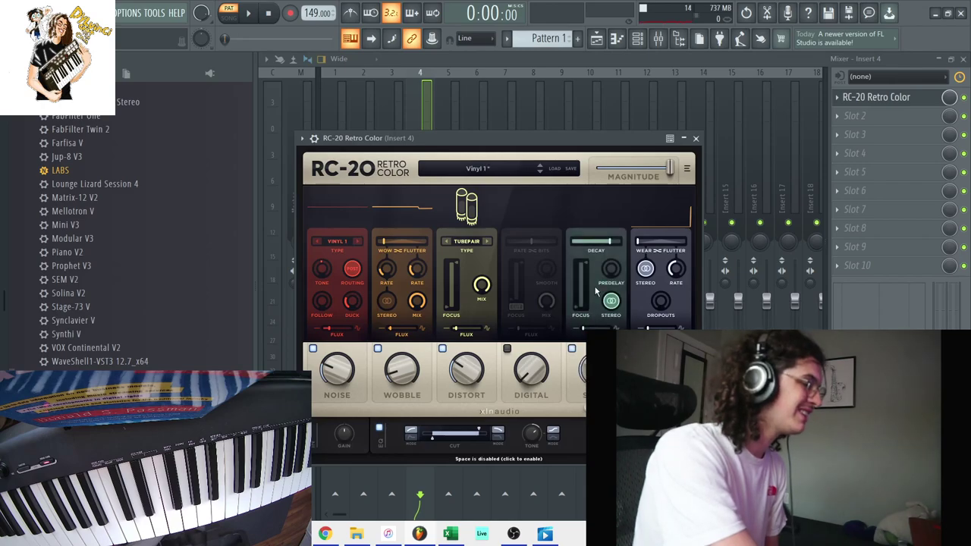
click(312, 349)
click(443, 349)
Step: Add RC-20 Retro Color to the first effect slot of Insert 1 and adjust its modules
click(398, 119)
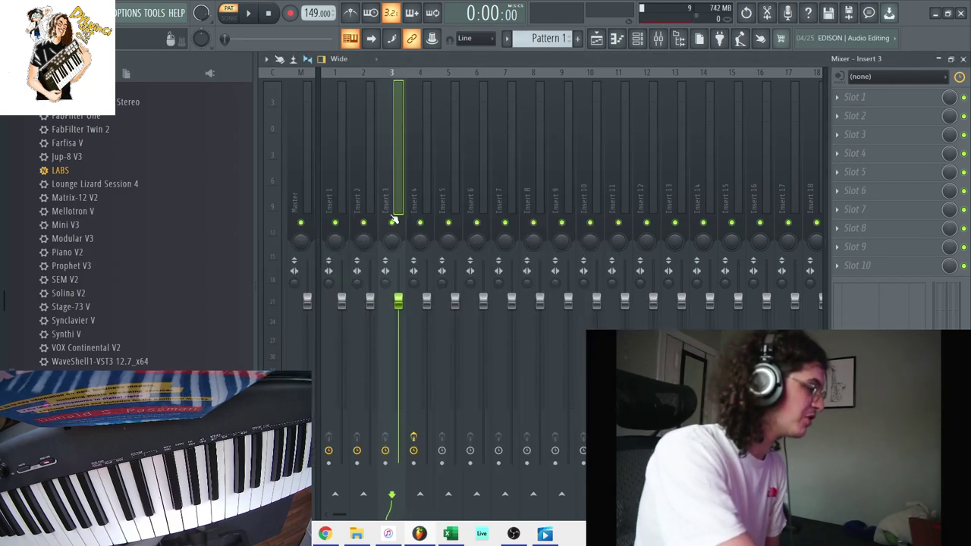
click(328, 188)
click(893, 96)
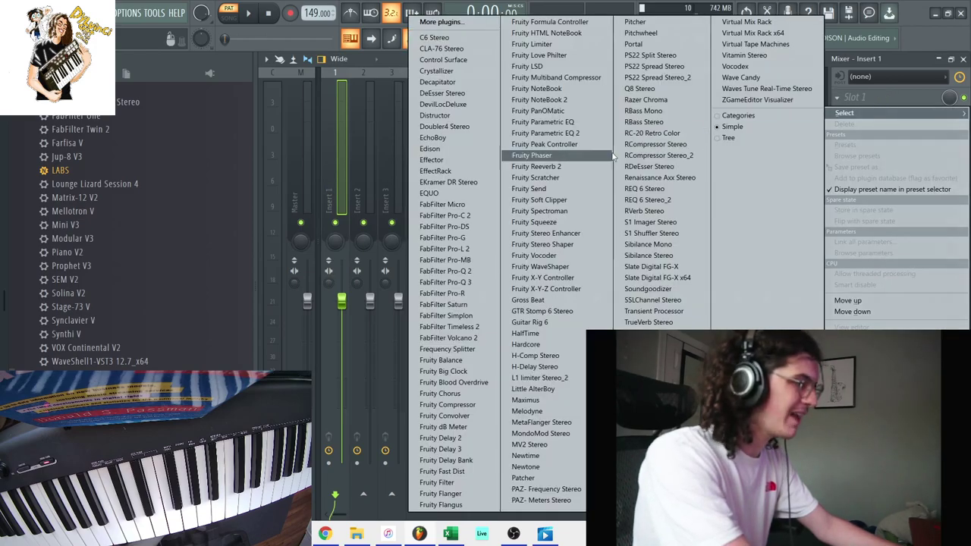
click(653, 131)
click(605, 381)
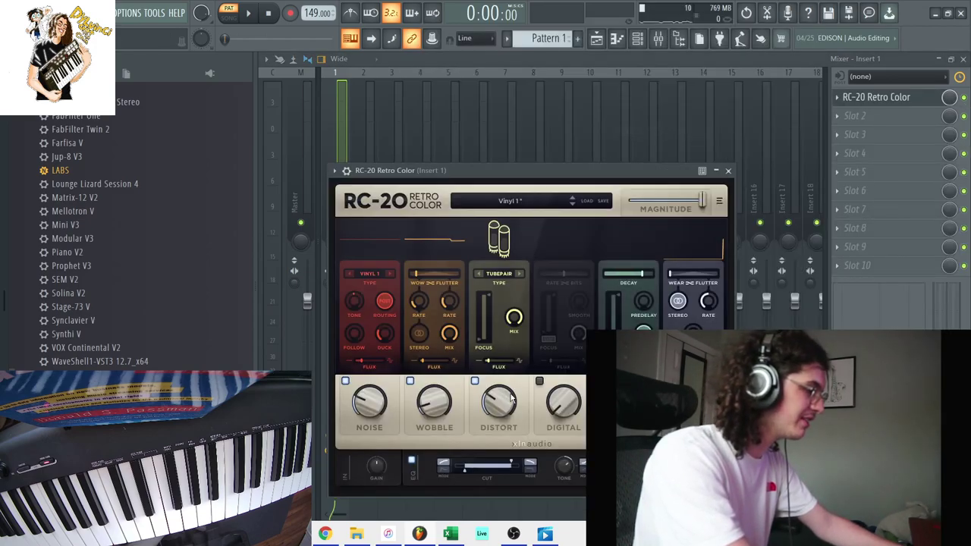
Step: Add RC-20 Retro Color to the second effect slot of Insert 3 and the first effect slot of Insert 2
click(391, 148)
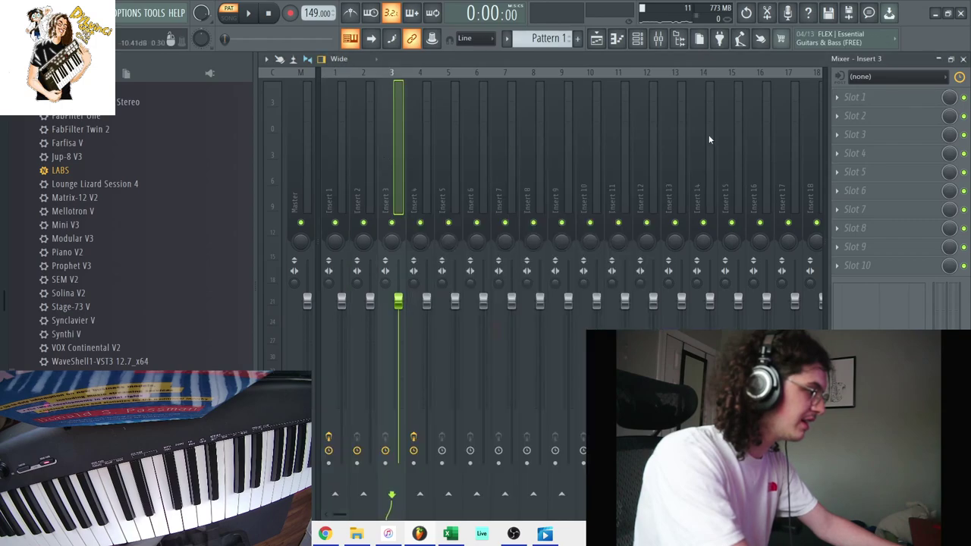
click(919, 119)
click(652, 133)
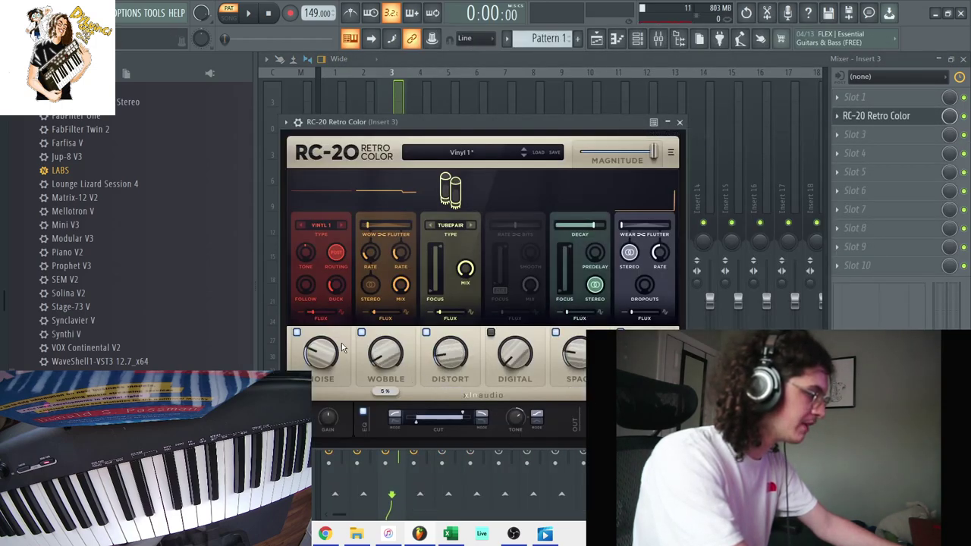
click(369, 114)
click(855, 97)
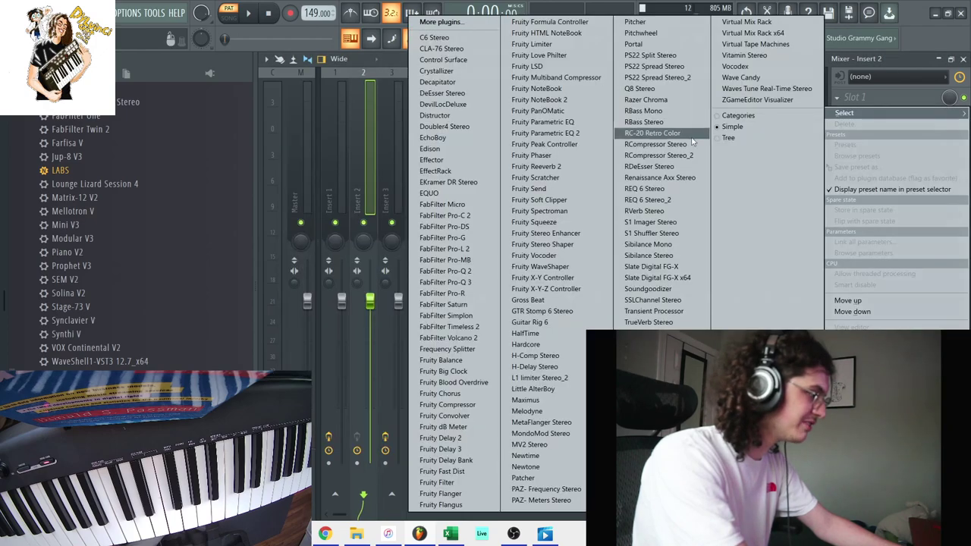
click(653, 132)
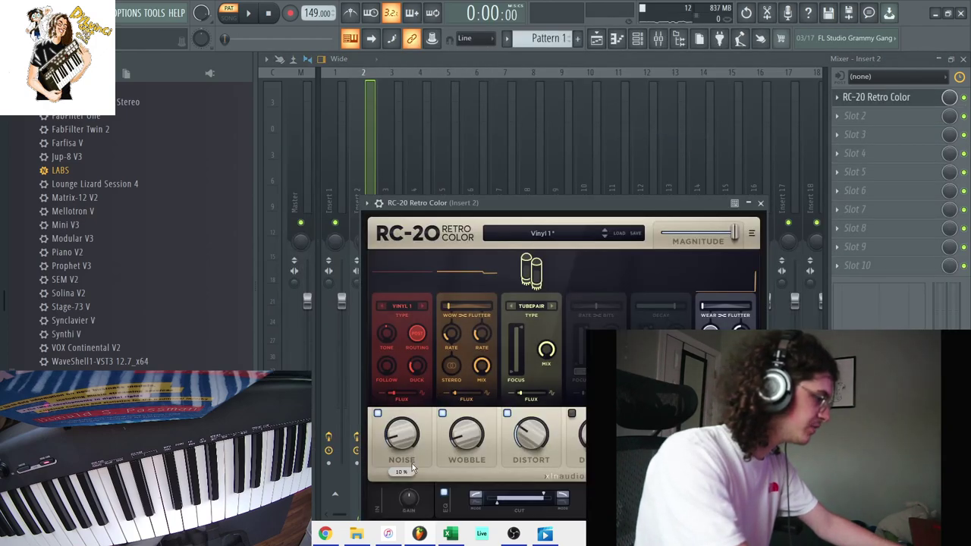
Step: Play the pattern and lower the mixer faders of Inserts 2, 3 and 1, with Insert 1 lowest
key(space)
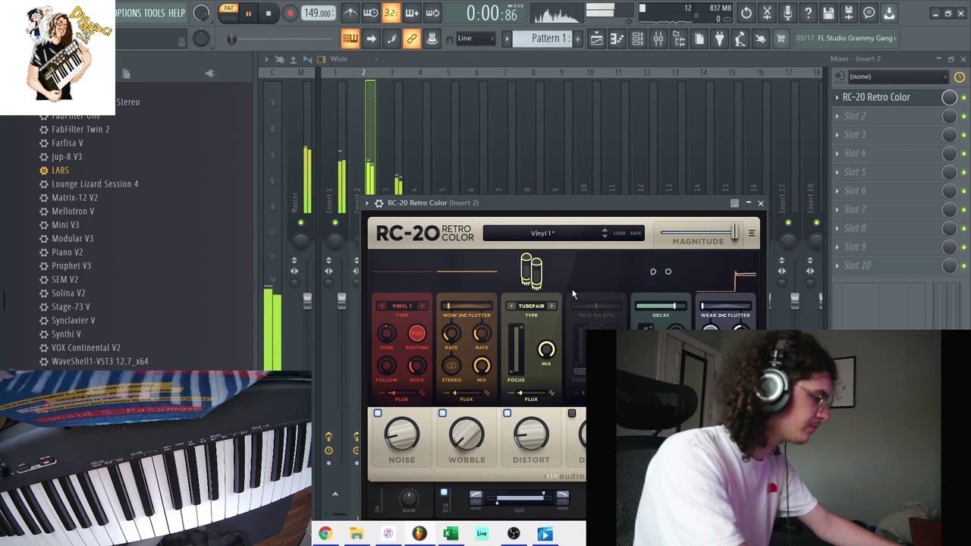
click(367, 182)
drag(370, 304, 370, 311)
drag(398, 301, 398, 311)
drag(341, 301, 341, 329)
Step: Add Fruity Parametric EQ 2 to Insert 1's second effect slot and load its 40Hz + 18kHz cut preset
click(859, 133)
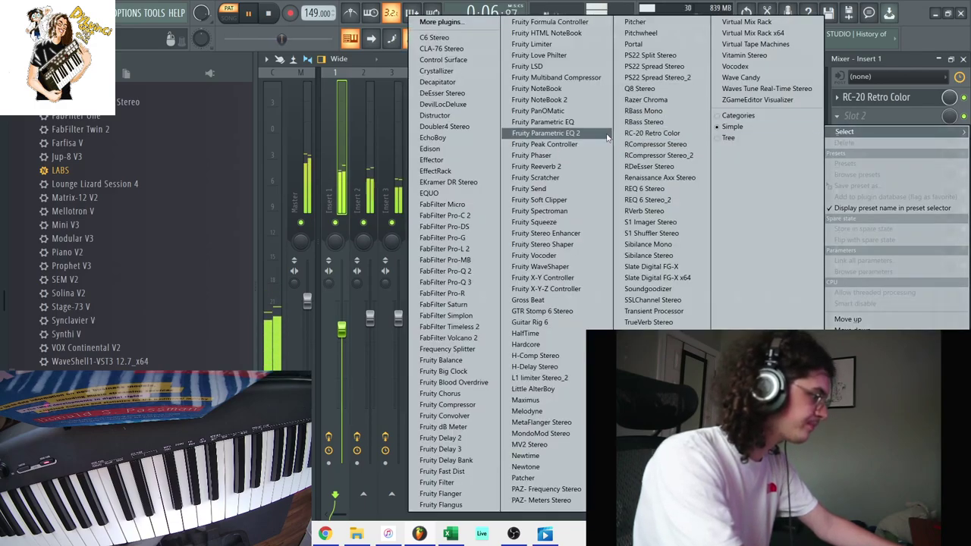
click(559, 134)
key(space)
click(714, 187)
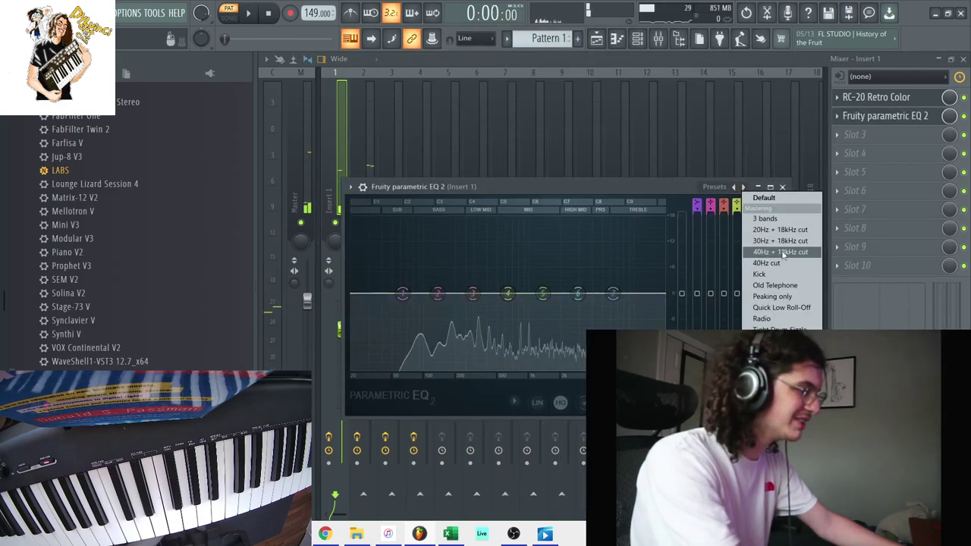
click(778, 251)
Step: Narrow Insert 1's EQ during playback by raising the high-pass to about 100 Hz and lowering the low-pass to about 500 Hz
drag(578, 293, 536, 294)
key(space)
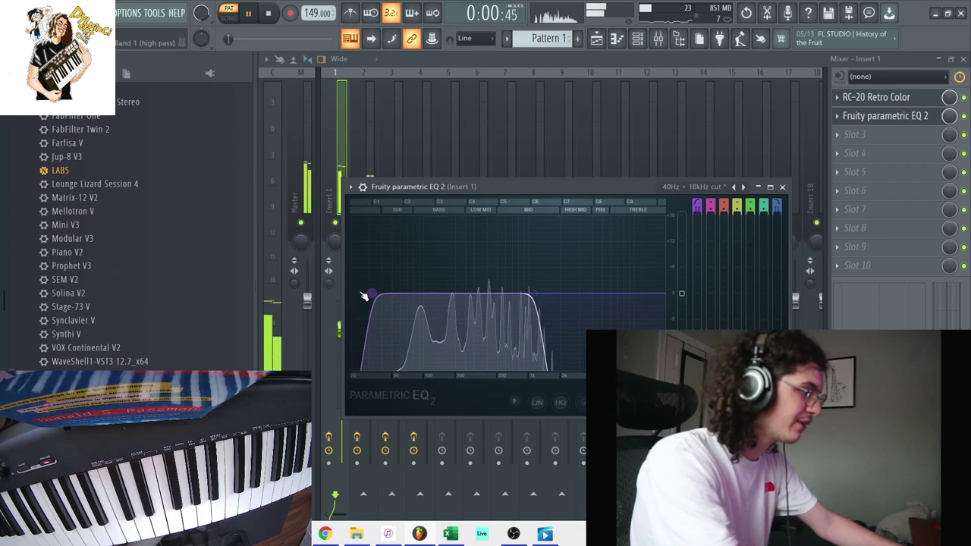
drag(365, 293, 445, 293)
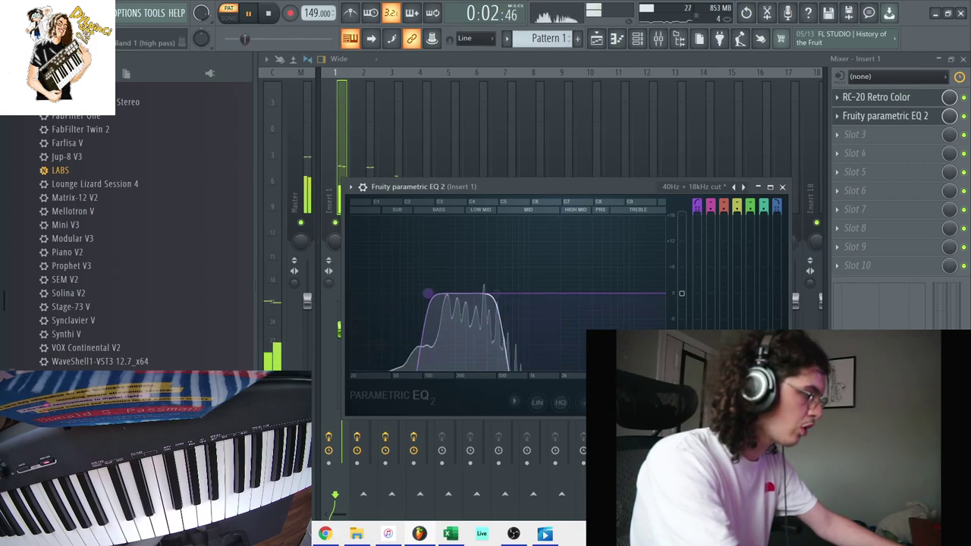
Step: Record a Wurli V2 melody over the eight-bar pattern with CS-80 V3 muted, and stop the recording
key(F6)
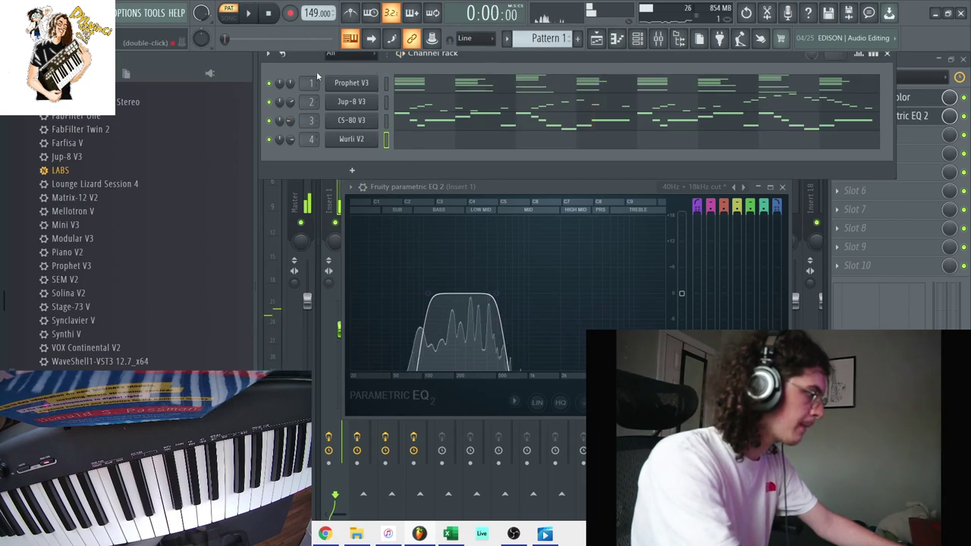
click(291, 13)
click(468, 329)
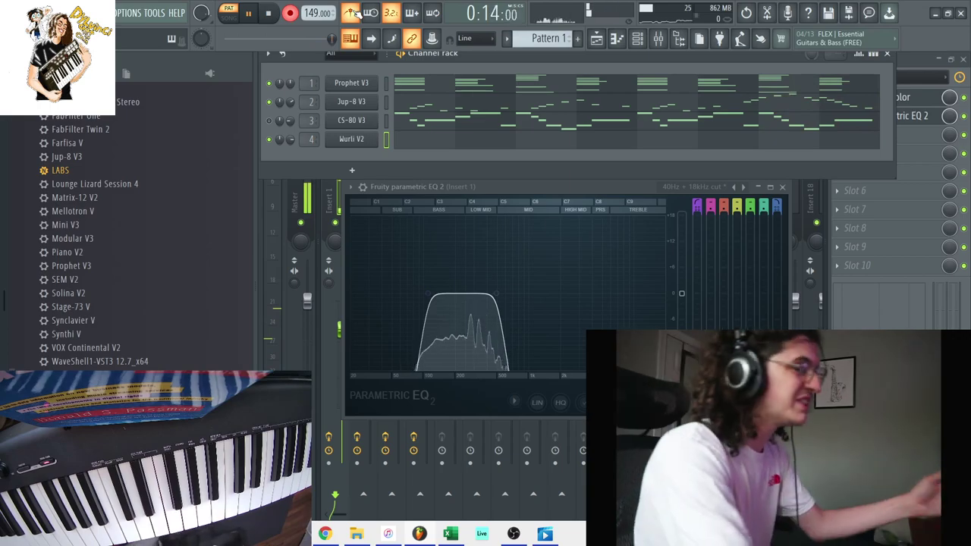
key(space)
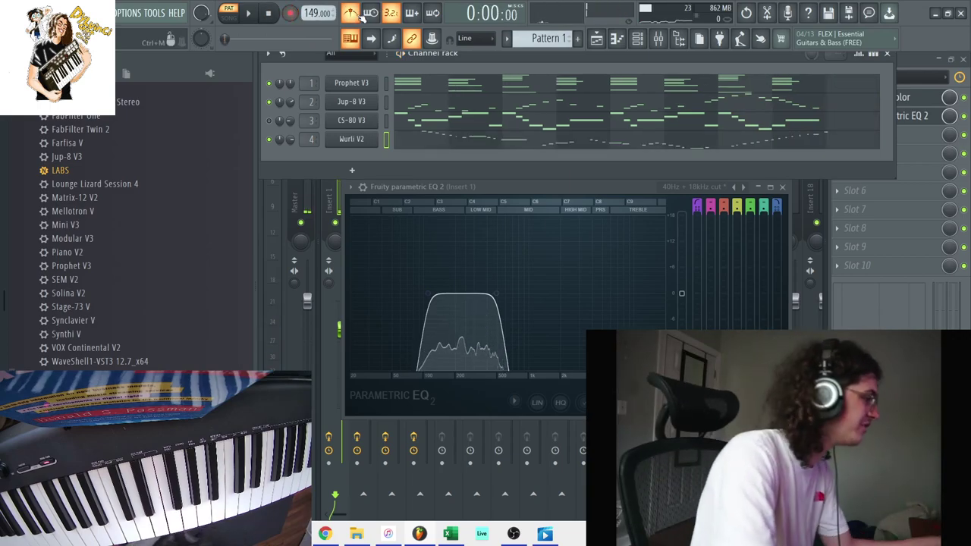
Step: Move the final Wurli V2 notes earlier so the rising run ends within bar 8, replay the ending, and close the piano roll
right_click(366, 139)
click(385, 139)
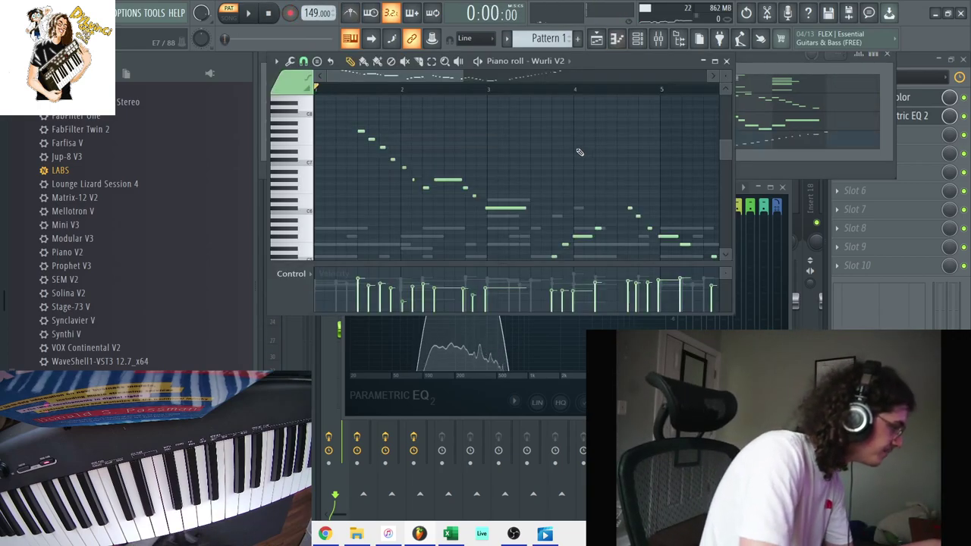
key(space)
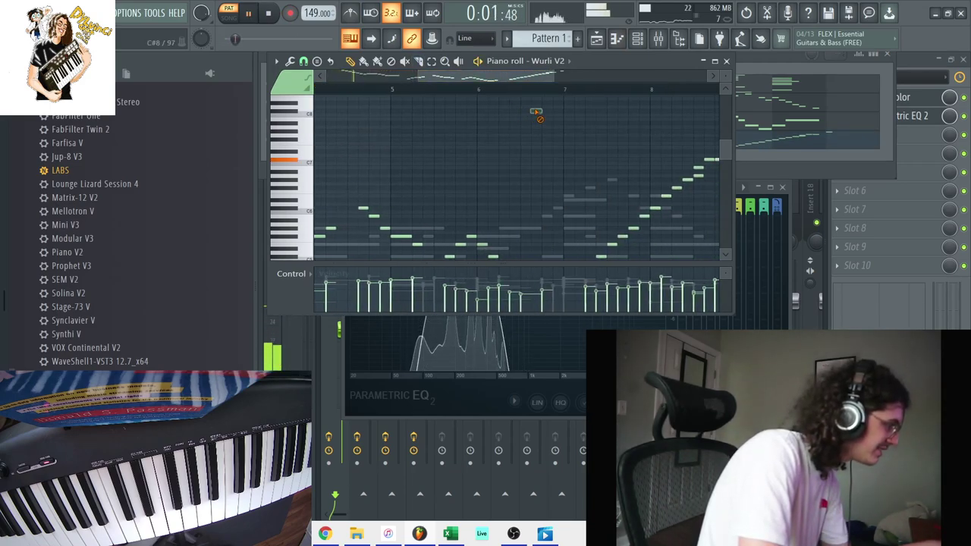
key(space)
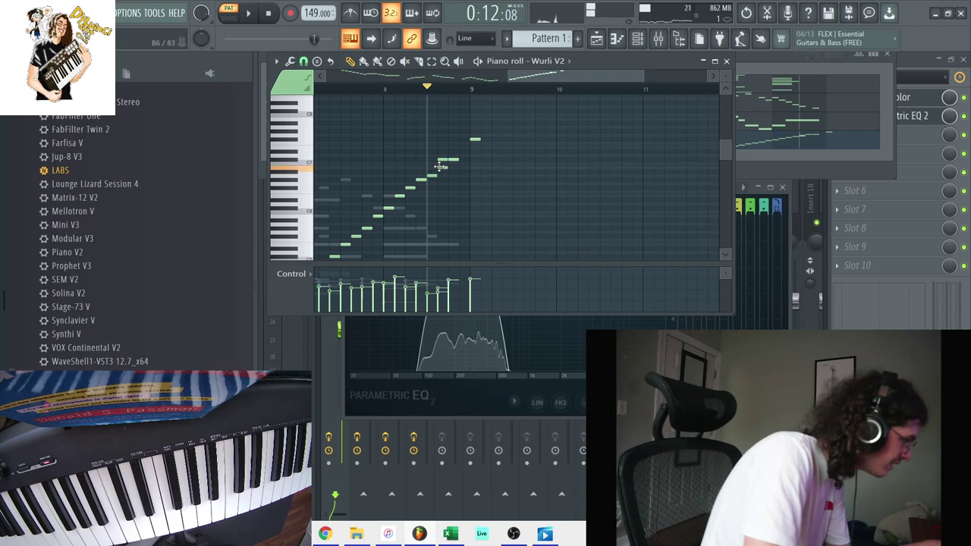
key(space)
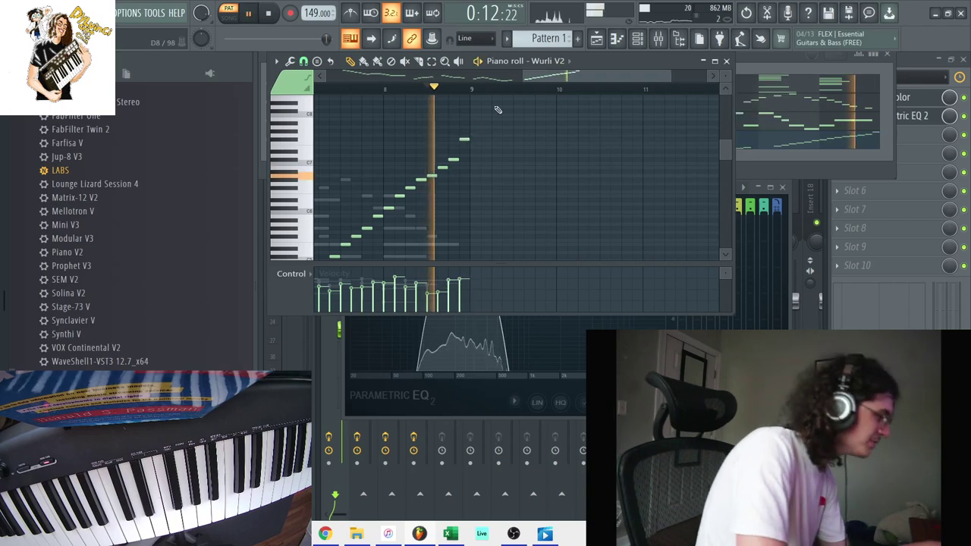
click(384, 89)
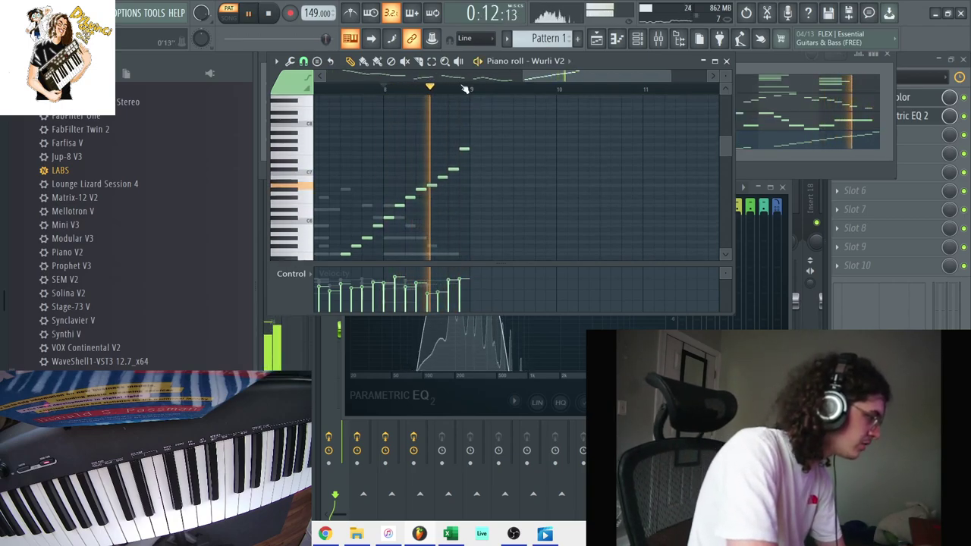
click(726, 61)
Step: Reopen the Wurli V2 melody in the piano roll, delete a stray note during playback, and close the piano roll
right_click(351, 139)
click(398, 78)
drag(454, 76, 613, 99)
right_click(562, 152)
click(726, 61)
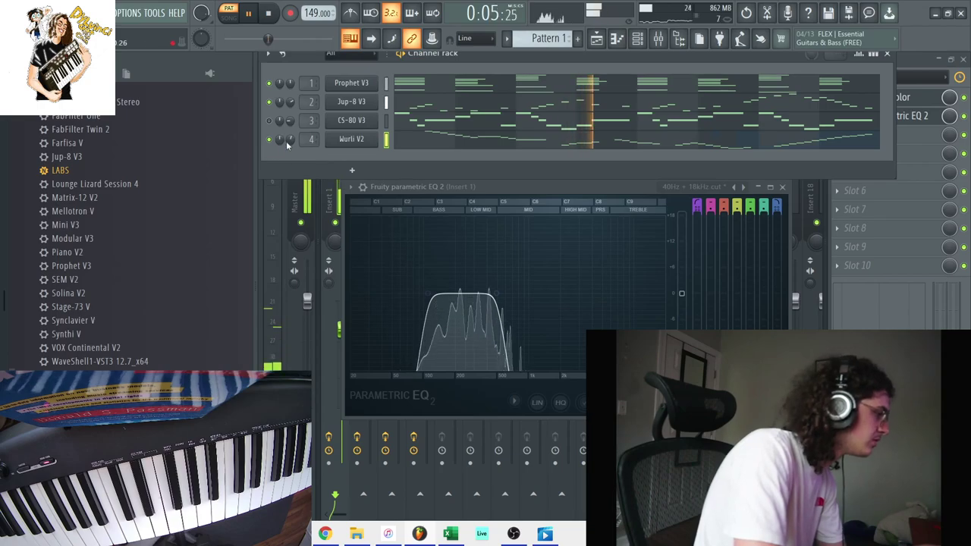
Step: Check the RC-20 Retro Color settings on Insert 2 and slightly lower the Insert 4 and Insert 2 faders during playback
click(371, 182)
click(893, 110)
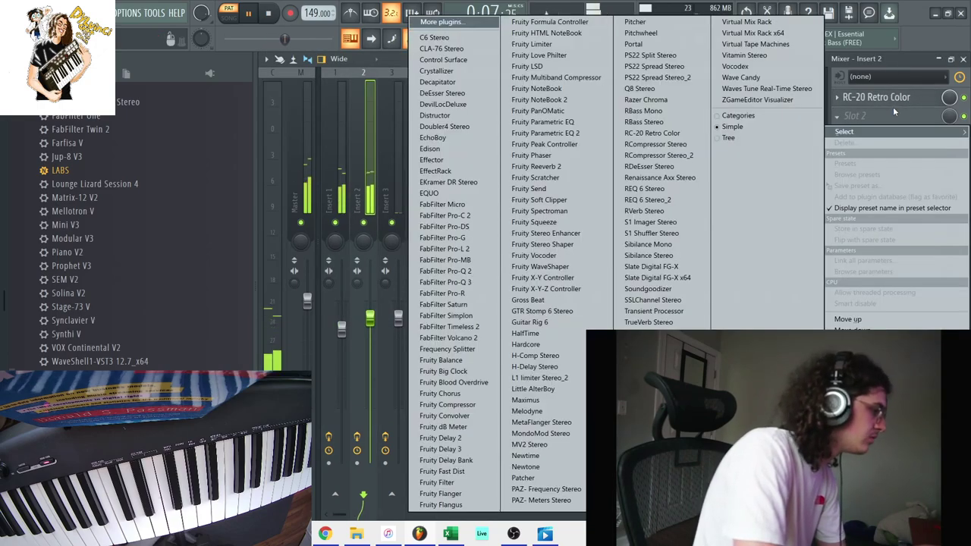
click(913, 98)
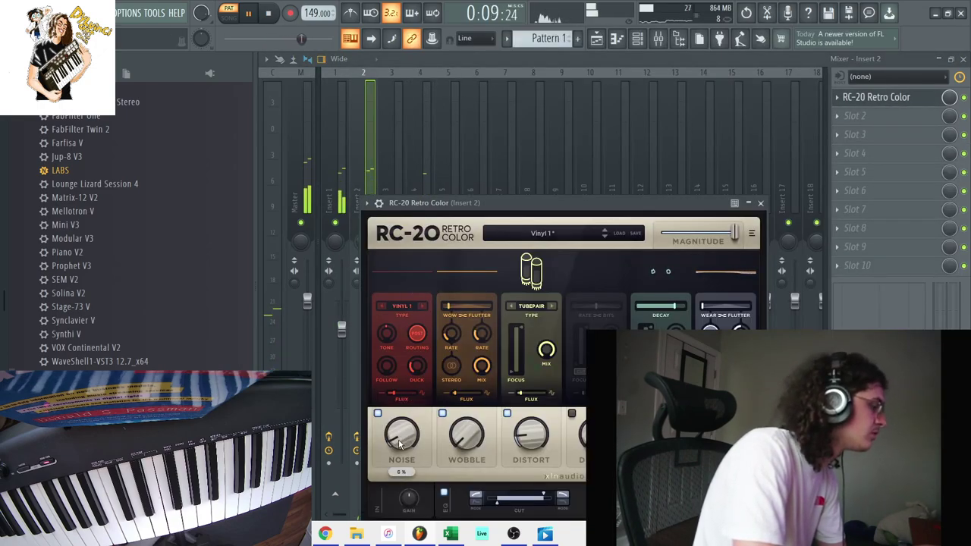
click(401, 172)
drag(426, 300, 426, 304)
drag(370, 316, 369, 324)
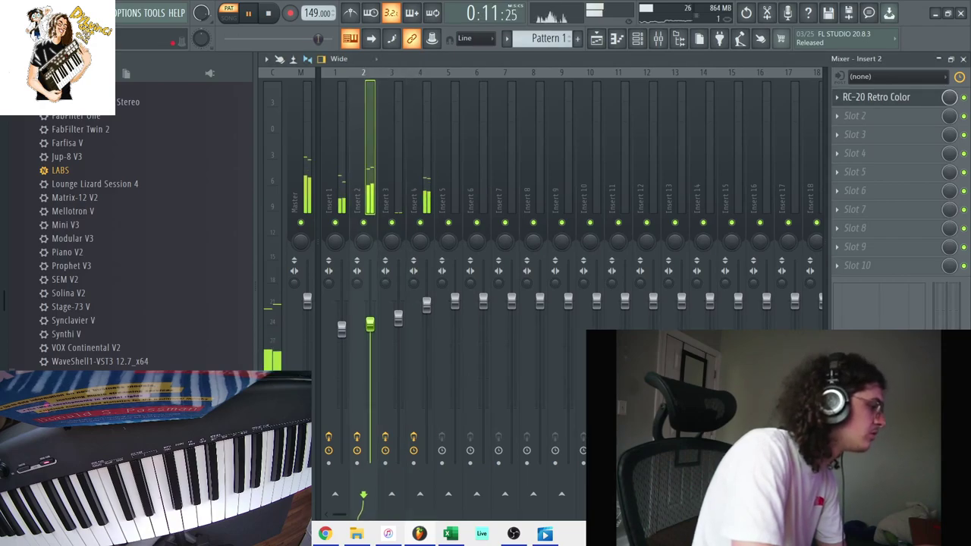
Step: Add ValhallaUberMod after RC-20 Retro Color on Insert 3, keep its Default preset, and lower the Insert 3 fader
click(617, 39)
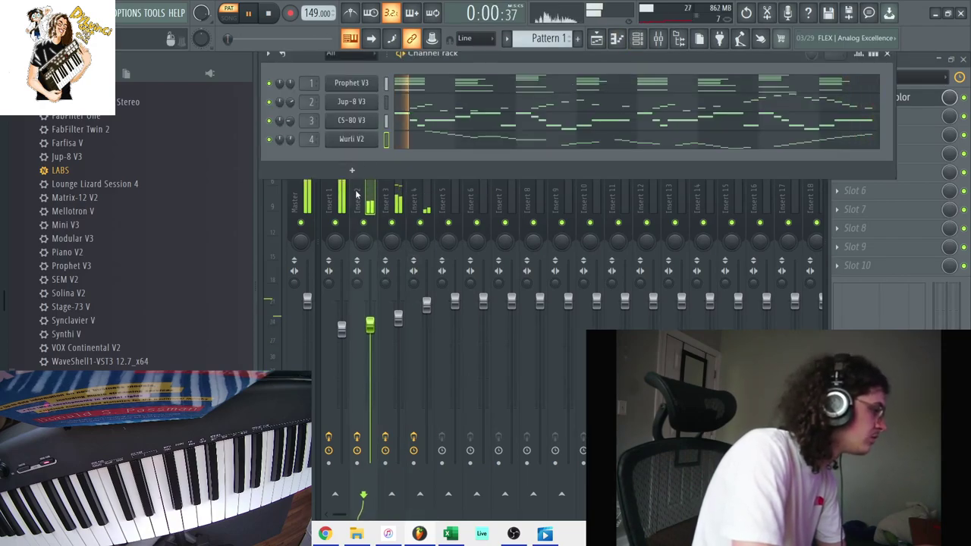
click(393, 266)
click(896, 117)
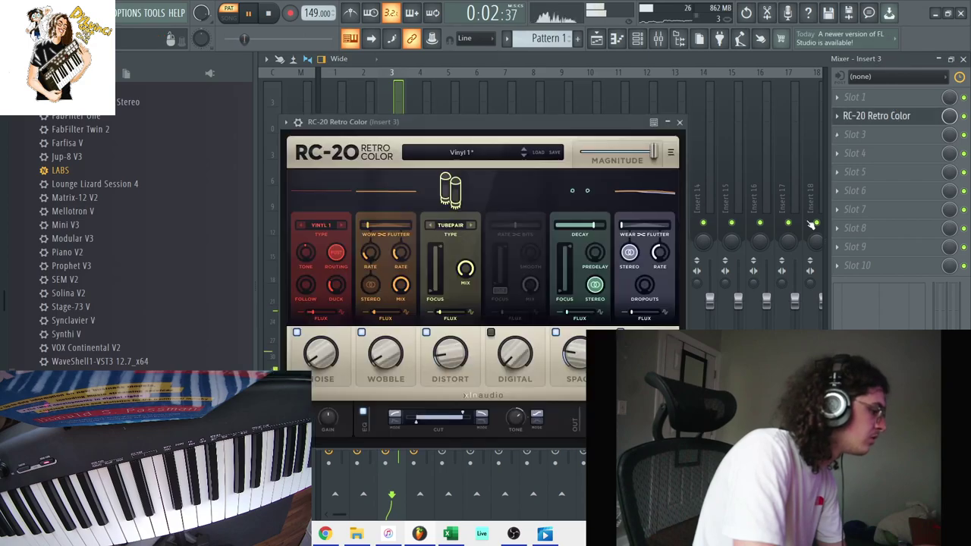
click(922, 135)
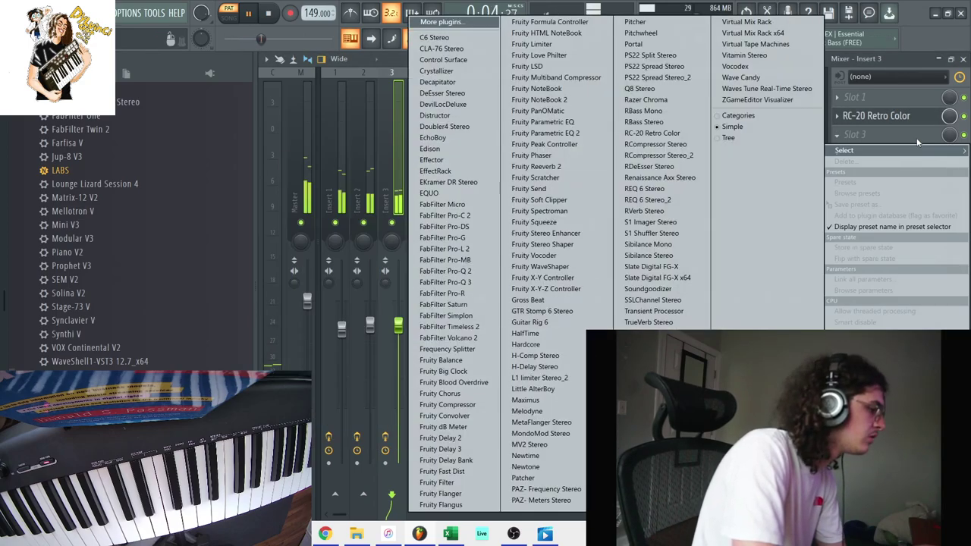
click(657, 389)
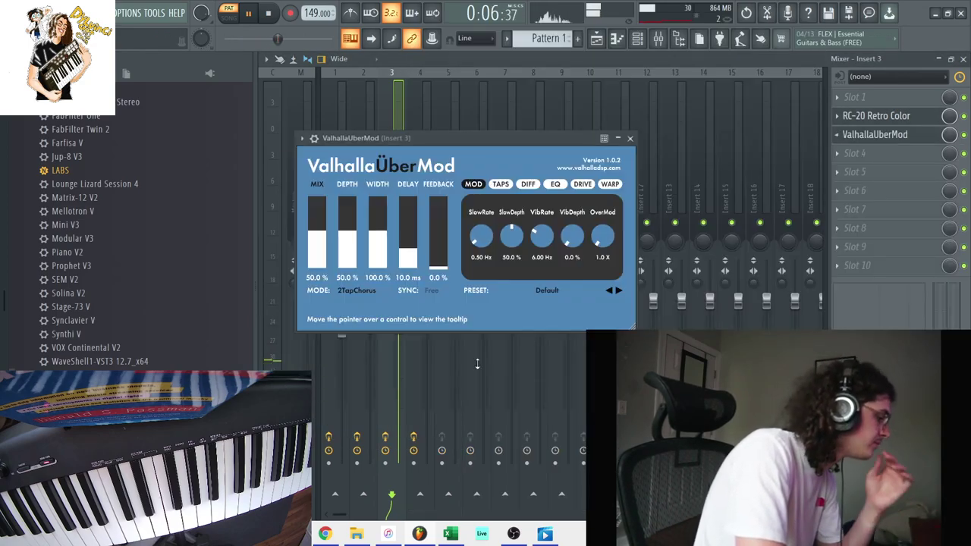
drag(398, 373, 398, 376)
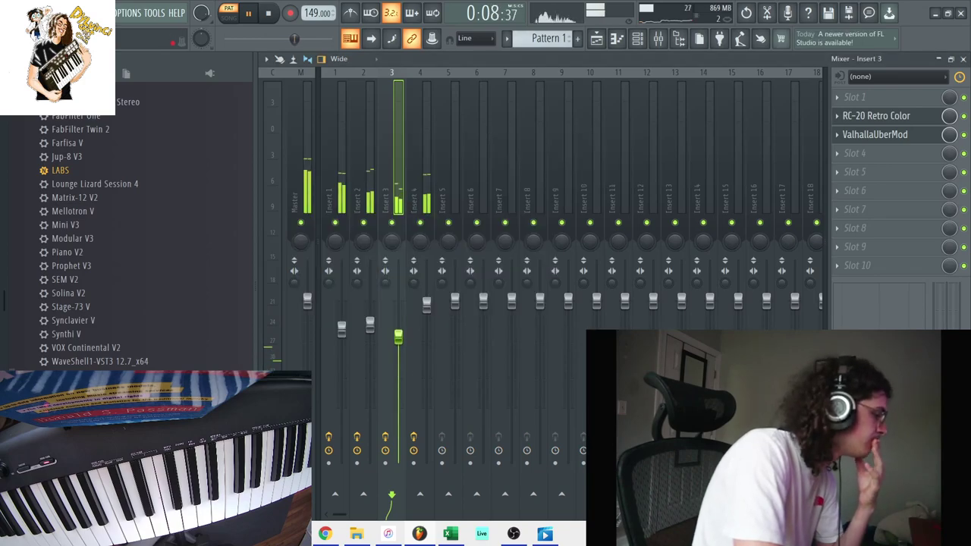
Step: Stop playback and open the 808 & Bass Sounds folder of Dylvinci Drum Kit Vol. 1 in the sample browser
key(F6)
scroll(144, 128, up, 6)
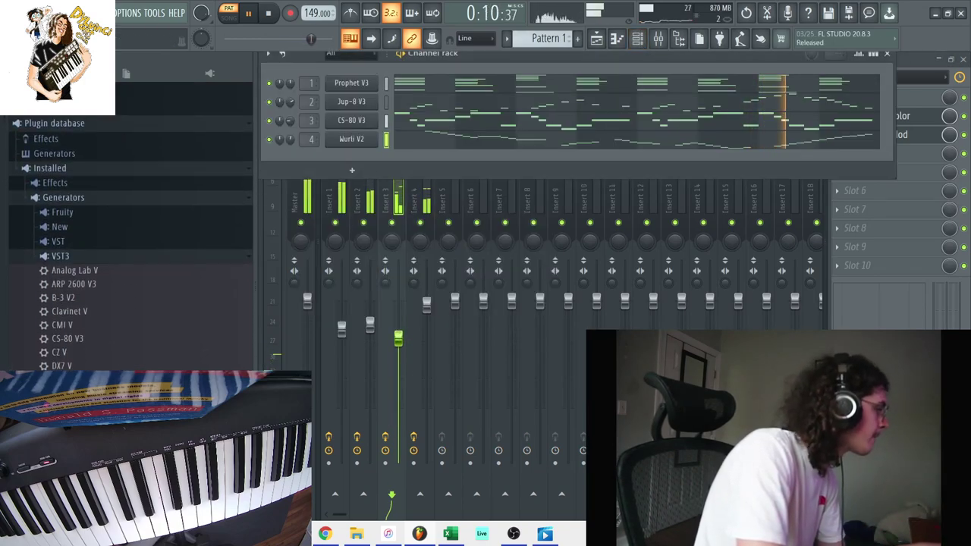
click(27, 58)
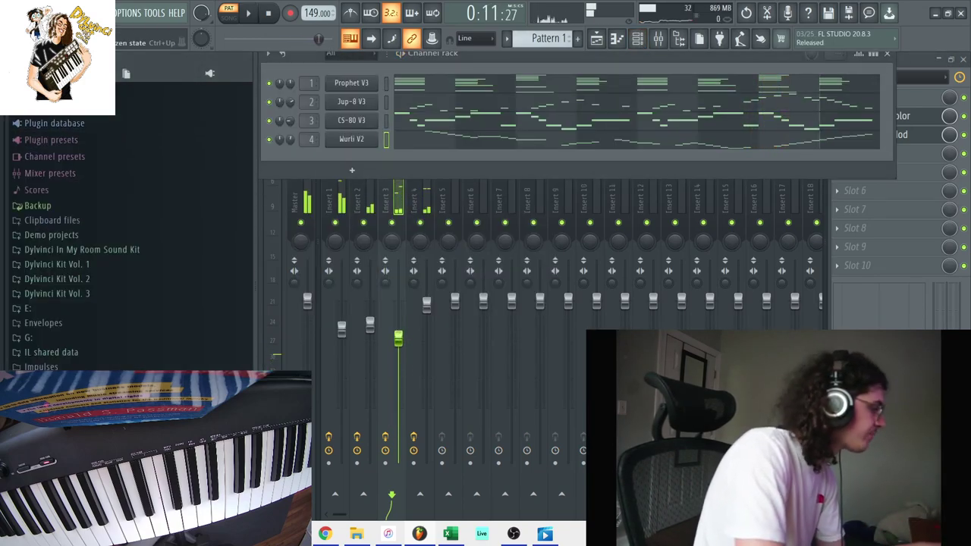
click(69, 266)
click(74, 279)
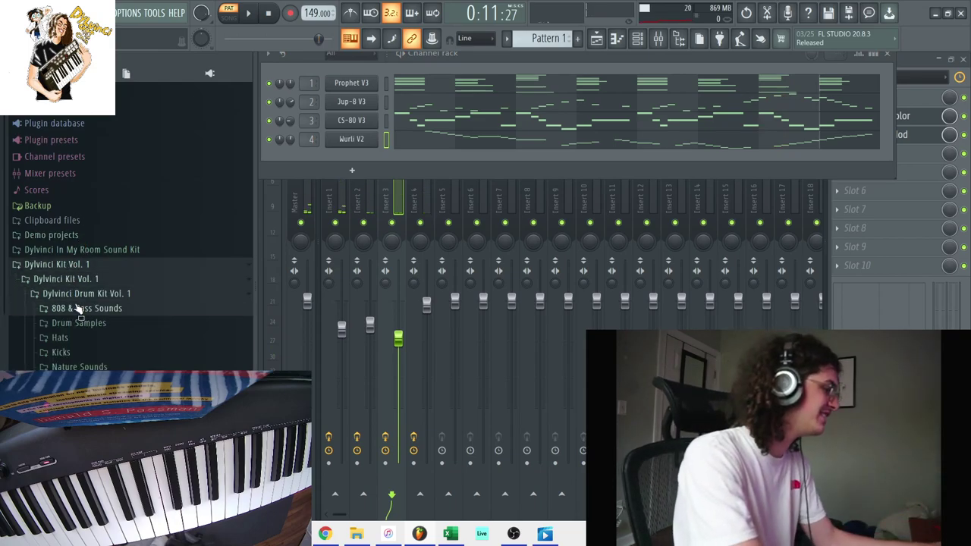
click(76, 308)
click(513, 534)
click(419, 535)
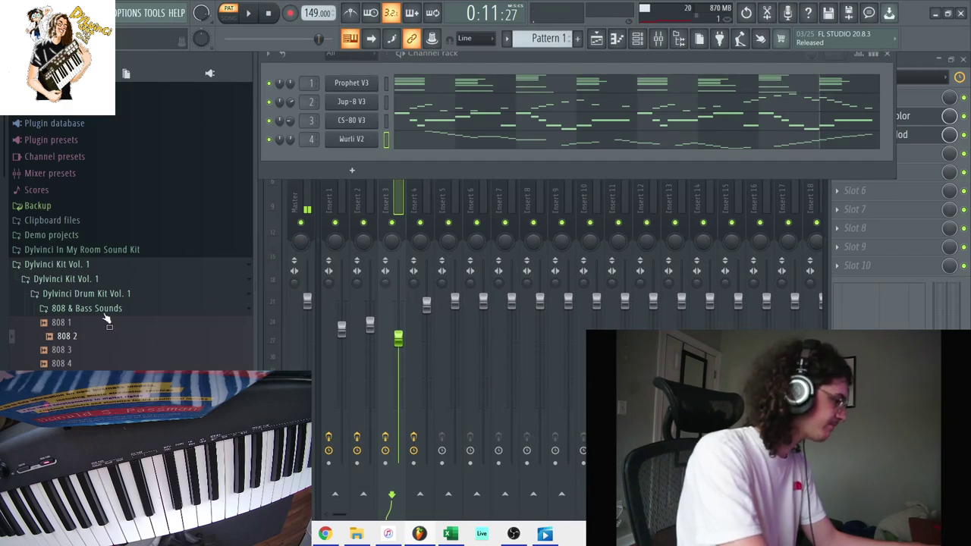
Step: Add the 808 1 sample as a new channel that cuts itself and route it to mixer track 5
scroll(103, 313, down, 3)
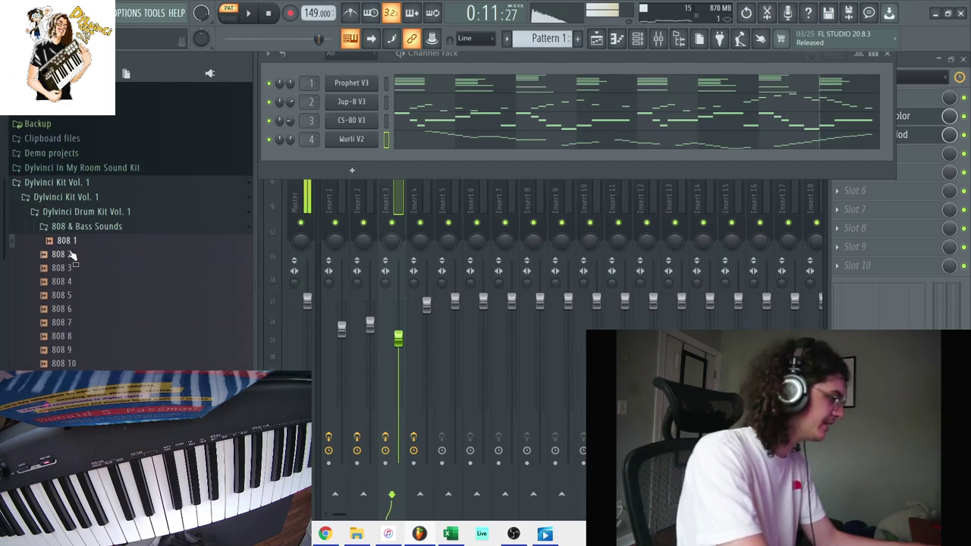
drag(70, 244, 372, 158)
right_click(372, 157)
click(396, 232)
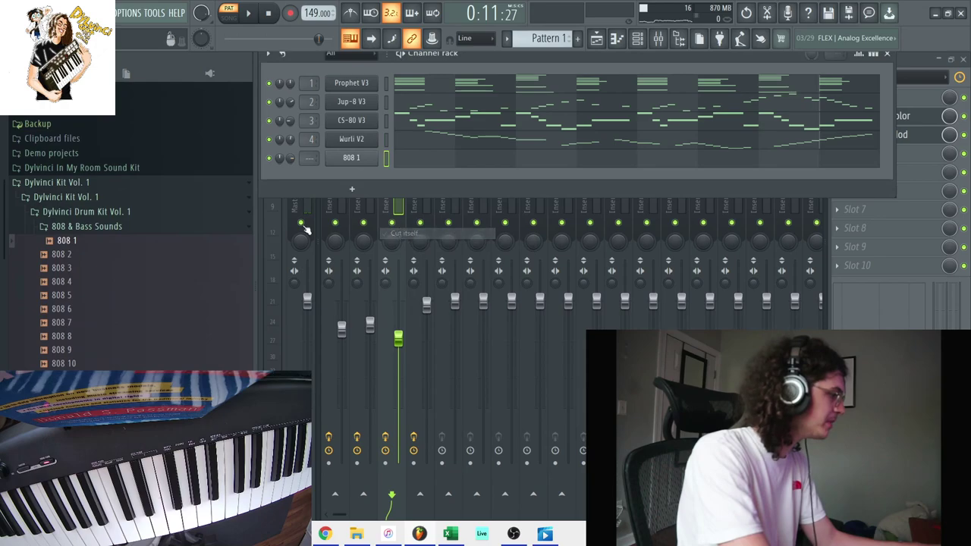
scroll(311, 162, up, 5)
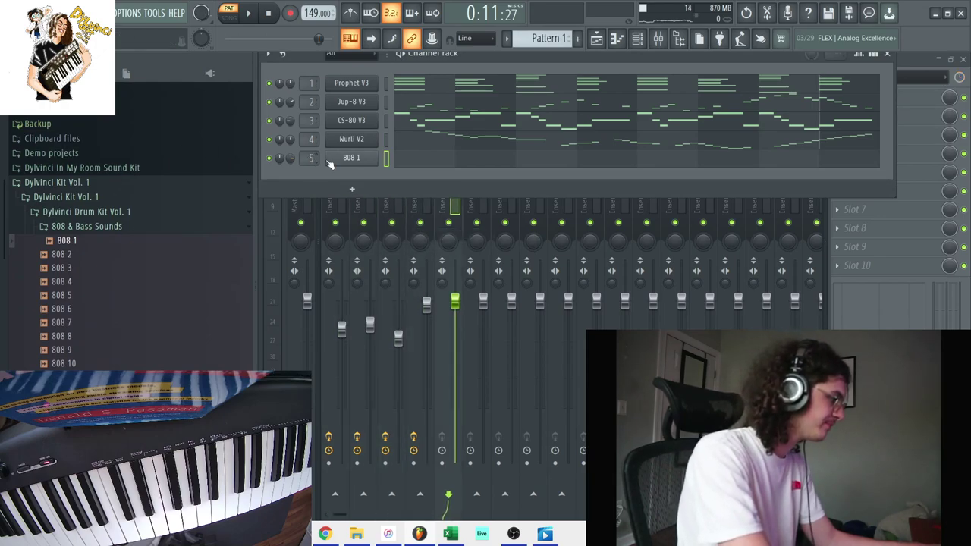
right_click(377, 153)
click(352, 190)
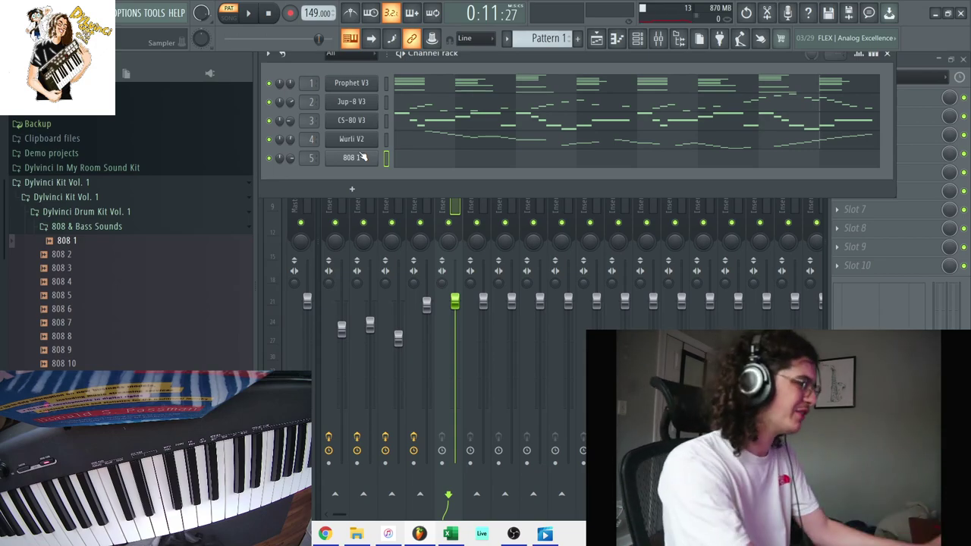
Step: Record an 808 1 bass line over the eight-bar pattern as notes and automation, with the metronome on
click(290, 13)
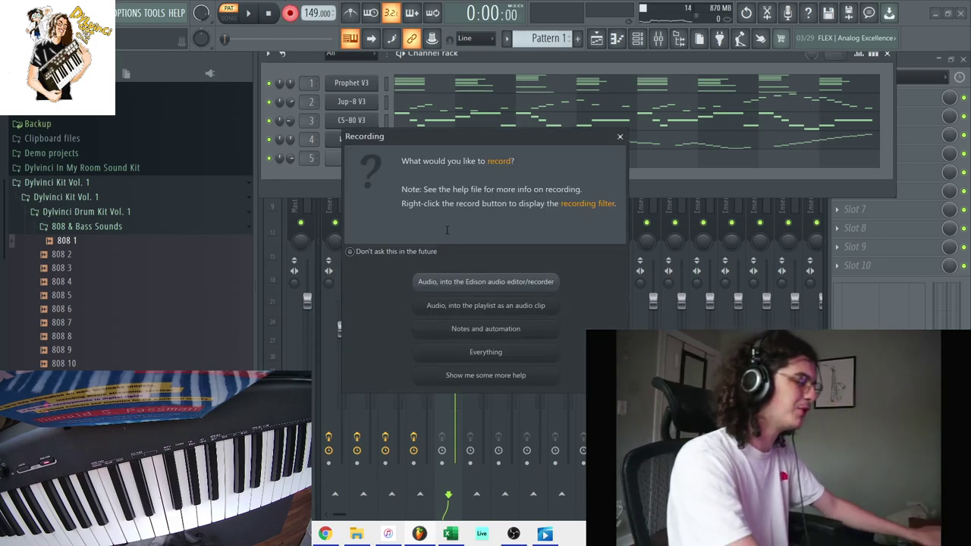
click(468, 325)
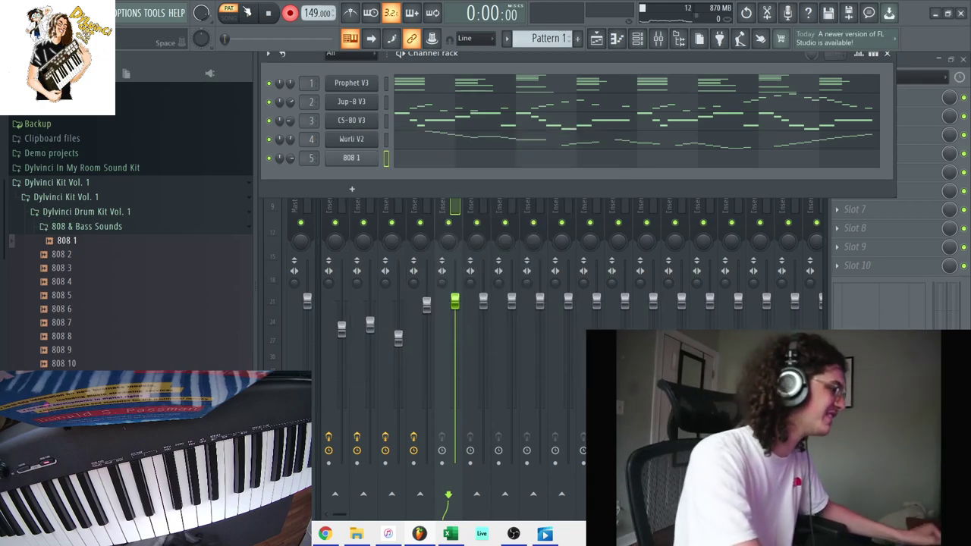
click(351, 13)
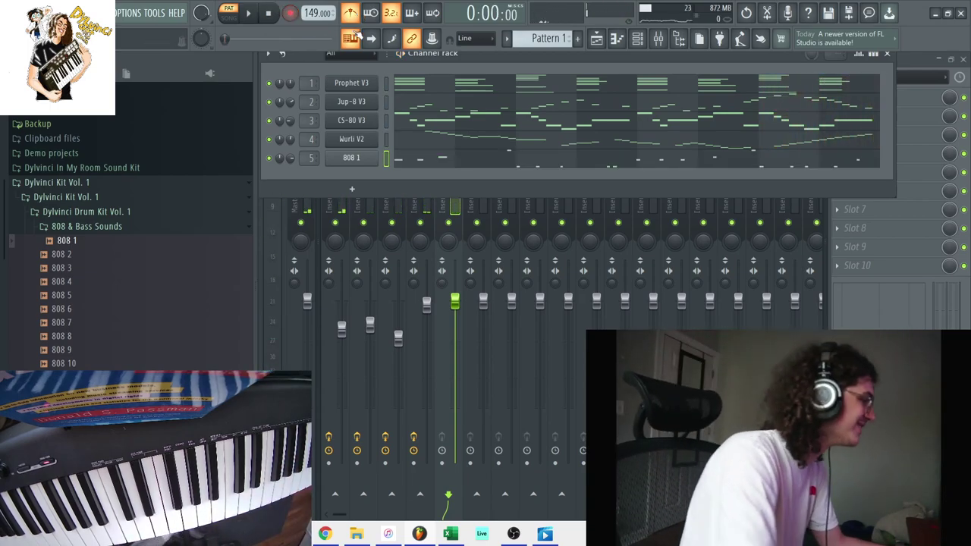
Step: Check the recorded 808 1 notes in the piano roll, close it, and replay the pattern with the metronome off
click(407, 139)
click(570, 60)
click(557, 123)
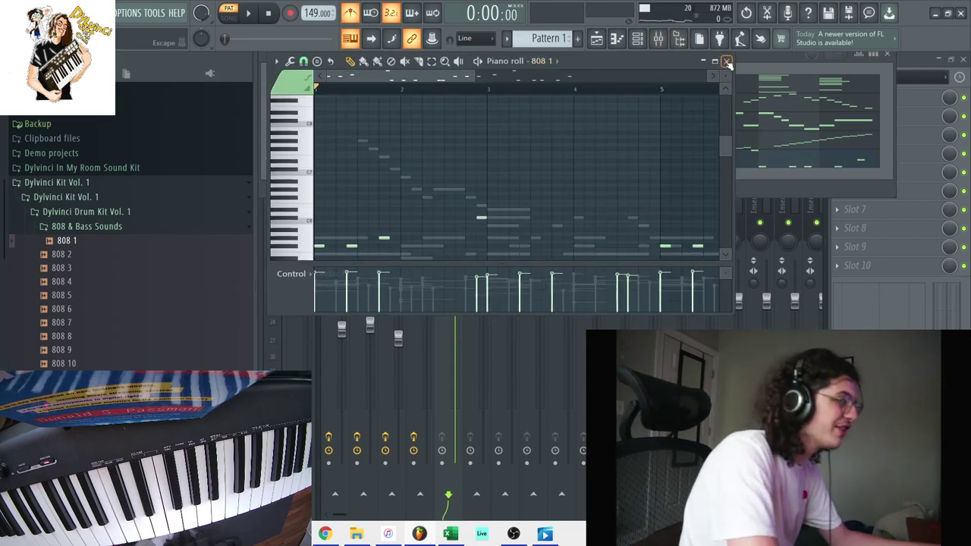
click(727, 62)
key(space)
click(887, 54)
click(351, 12)
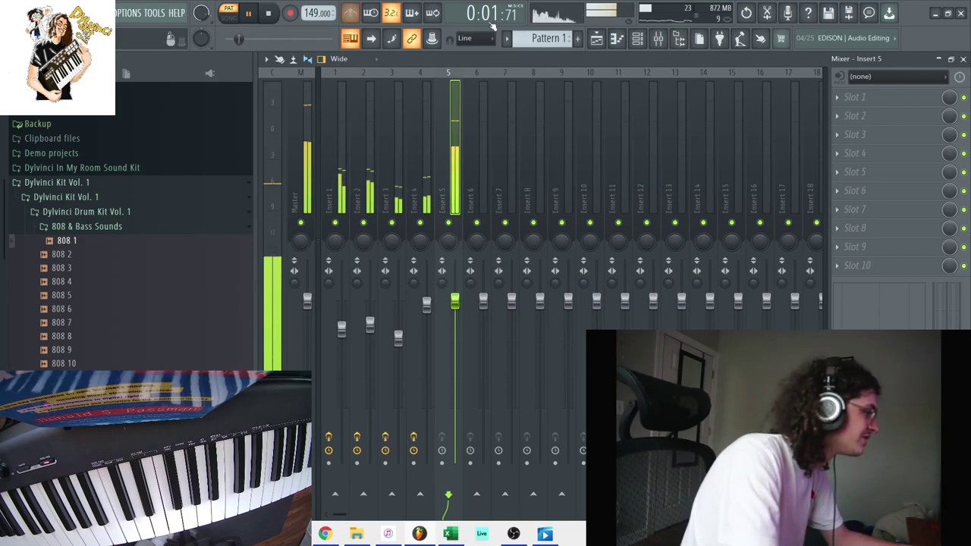
Step: Add Hat 3 from the kit's Hats folder as a new channel and fill it with a note every two steps
key(F9)
scroll(122, 274, down, 5)
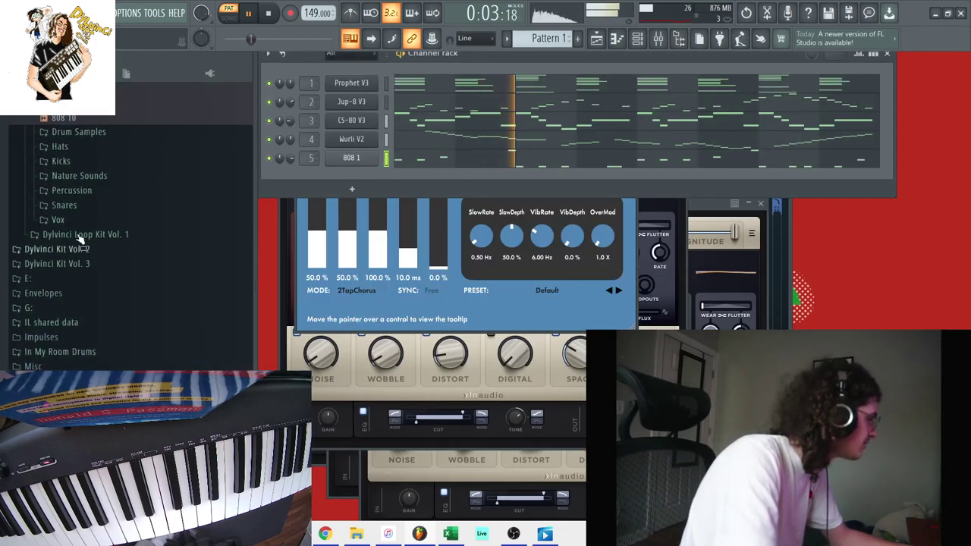
click(88, 150)
click(88, 201)
drag(86, 189, 368, 177)
right_click(368, 177)
click(529, 215)
Step: Open the Hat 3 notes in the piano roll and apply the articulator to them
right_click(363, 176)
click(411, 176)
key(alt+l)
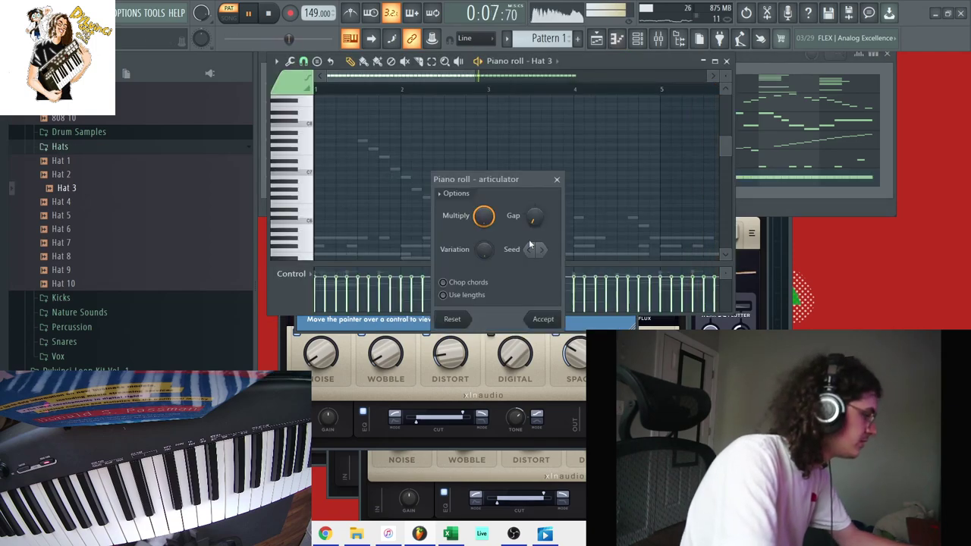
click(558, 321)
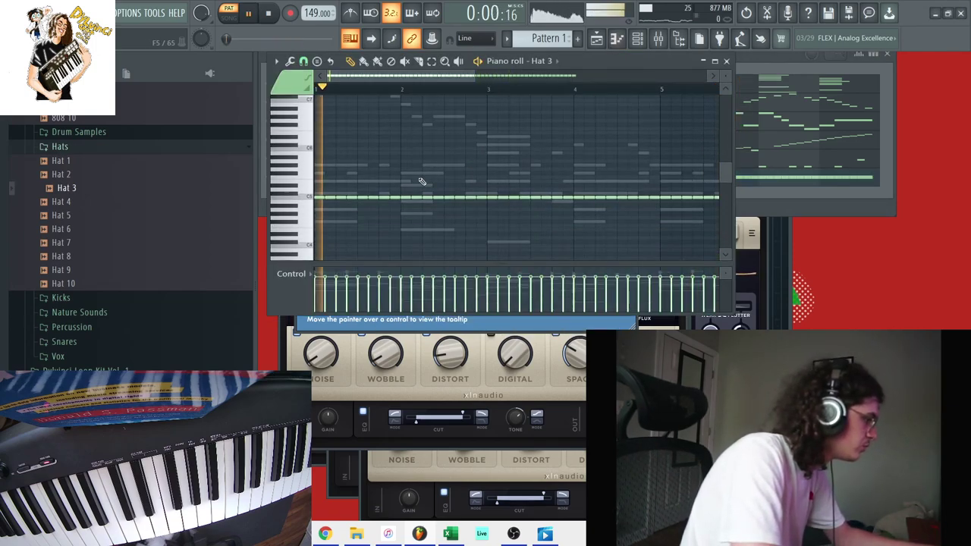
Step: Chop two Hat 3 notes in bar 1, at steps 7 and 13, into fast rolls with the chopper
key(alt+u)
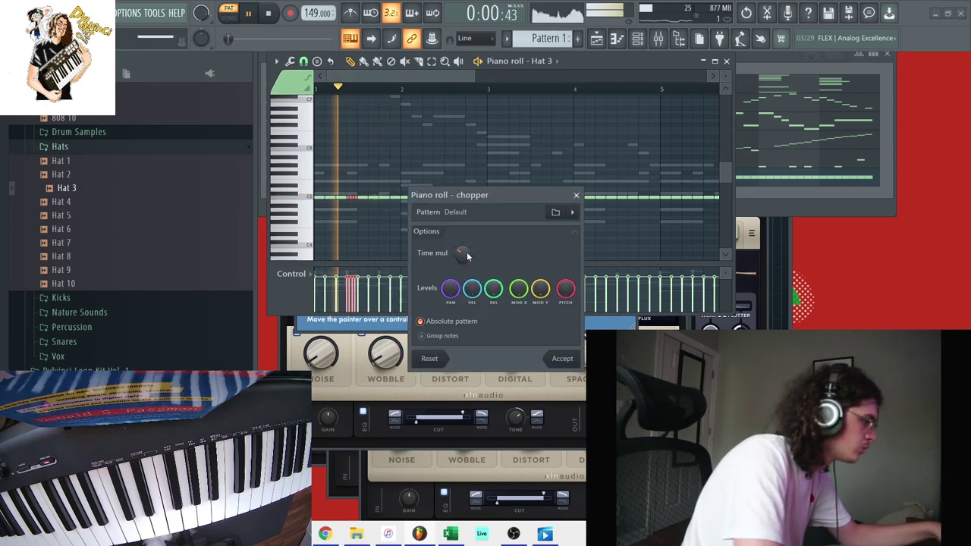
click(561, 359)
key(ctrl+d)
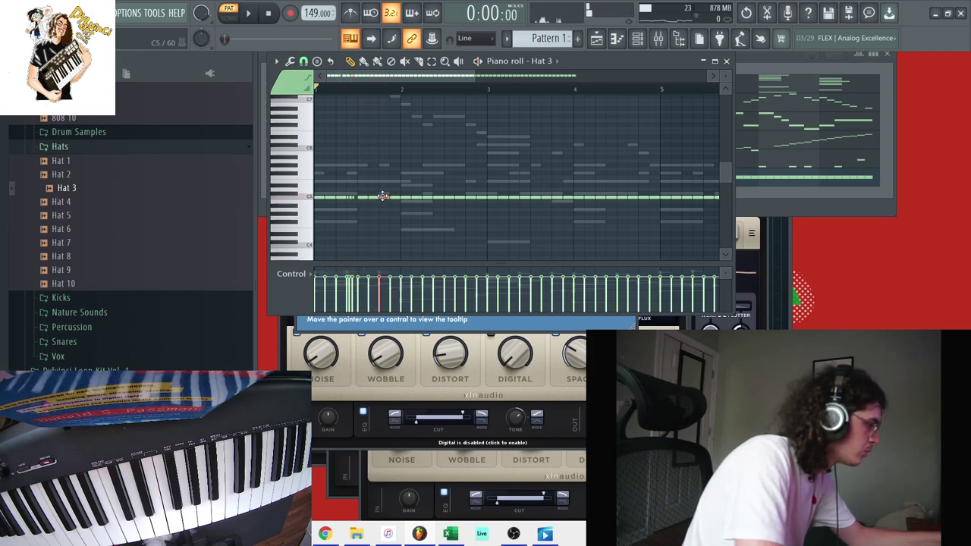
key(alt+u)
click(562, 356)
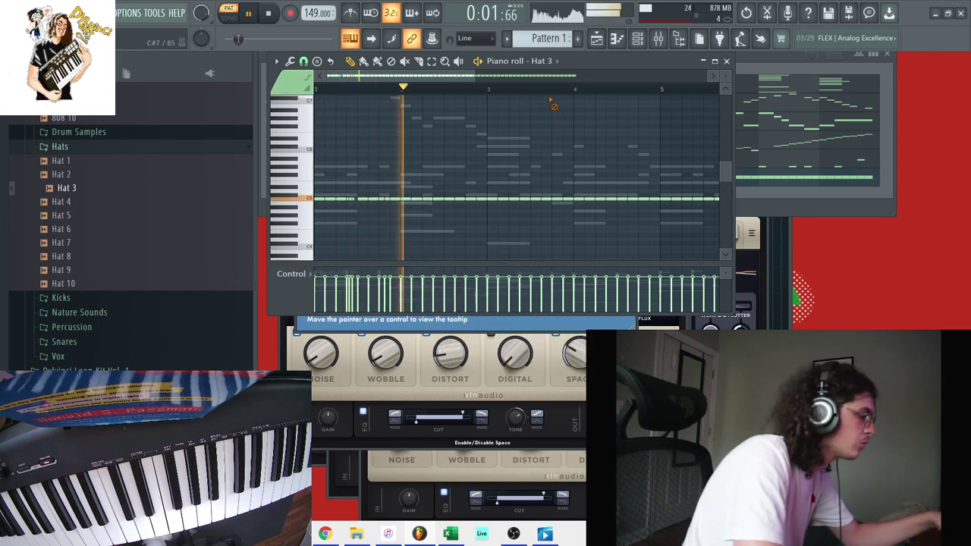
Step: Chop the Hat 3 note near step 7 of bar 2 into a roll, close the piano roll, and stop playback
scroll(550, 99, up, 1)
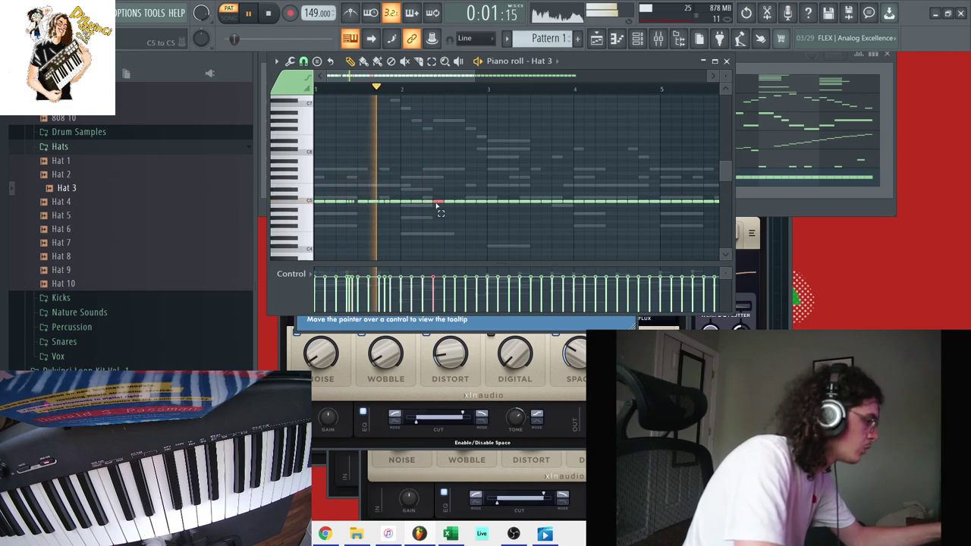
key(alt+u)
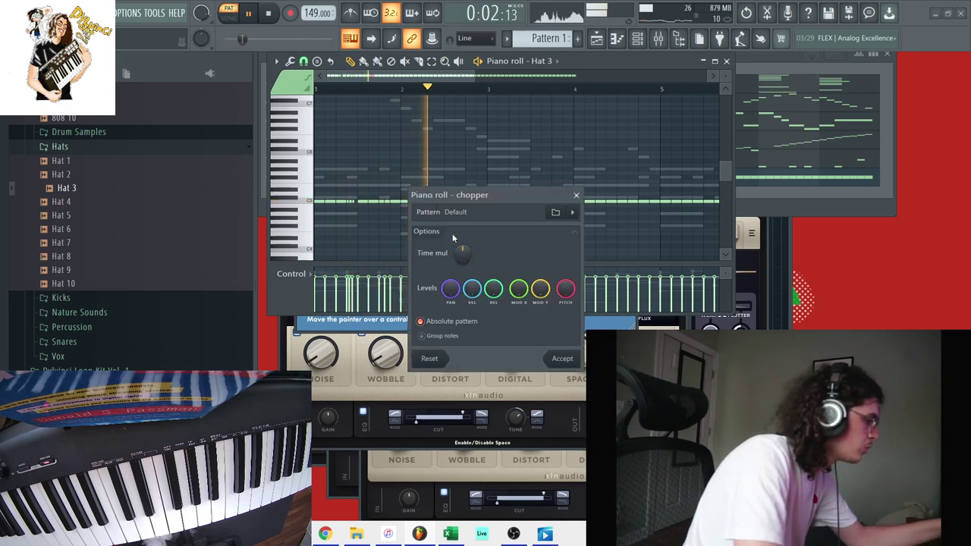
click(562, 359)
click(727, 61)
key(space)
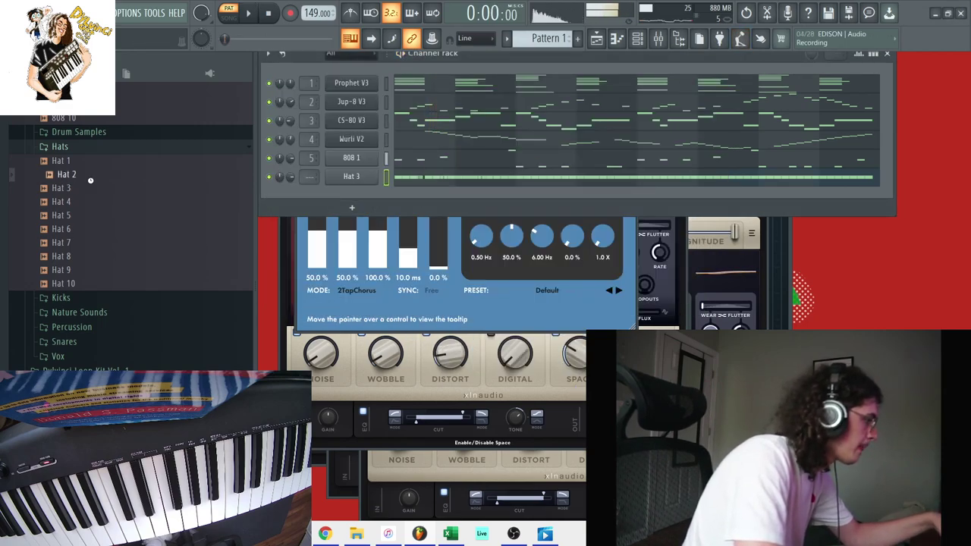
Step: Replace the hat channel's sample with Hat 4 and route the channel to mixer track 6
drag(281, 181, 367, 182)
key(space)
right_click(376, 172)
click(406, 254)
drag(307, 184, 306, 181)
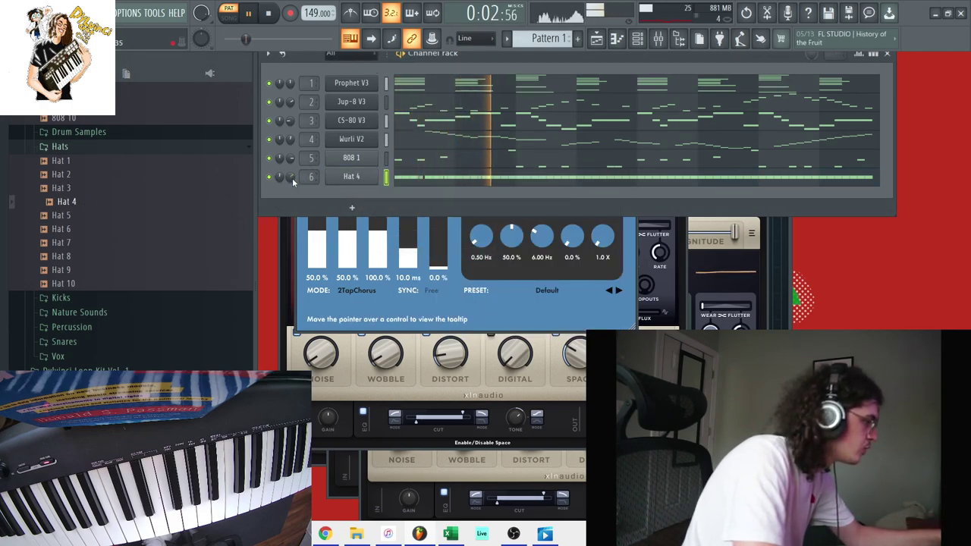
Step: Delete the Hat 4 notes from bar 3 onward and duplicate the two-bar hat pattern into bars 3 and 4
right_click(380, 179)
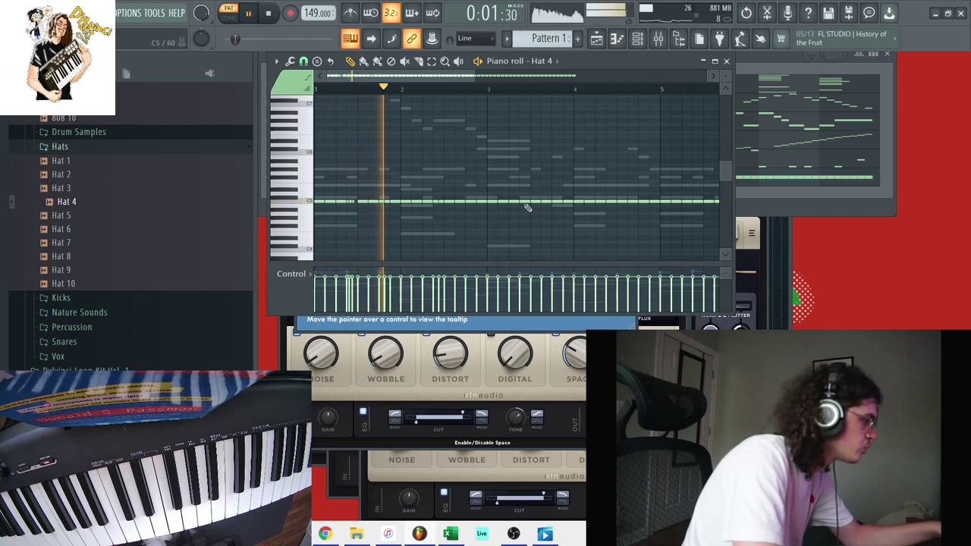
ctrl+drag(490, 208, 721, 182)
key(Delete)
drag(556, 76, 323, 95)
key(ctrl+b)
Step: Delete the first Hat 4 note of bar 3, duplicate the four-bar pattern into bars 5 to 8, and close the piano roll
right_click(494, 201)
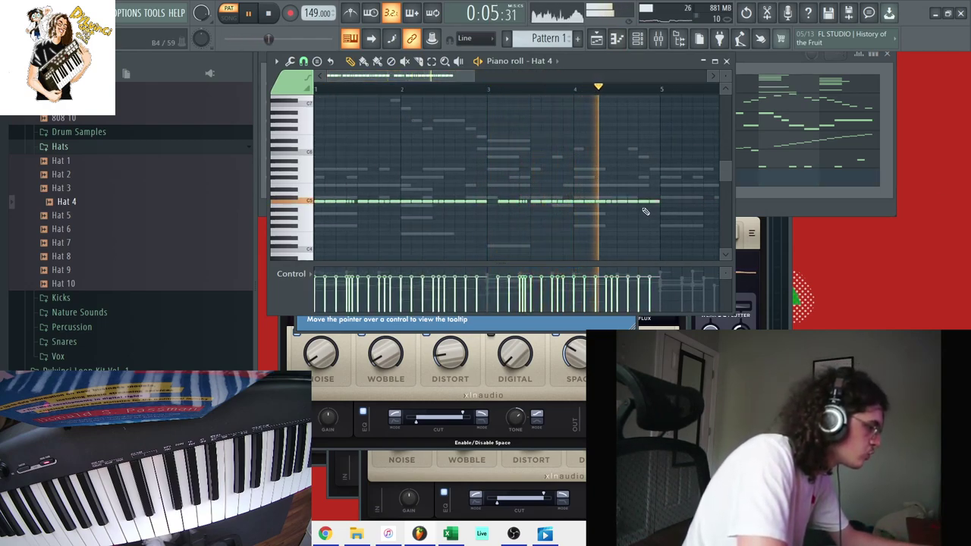
key(ctrl+b)
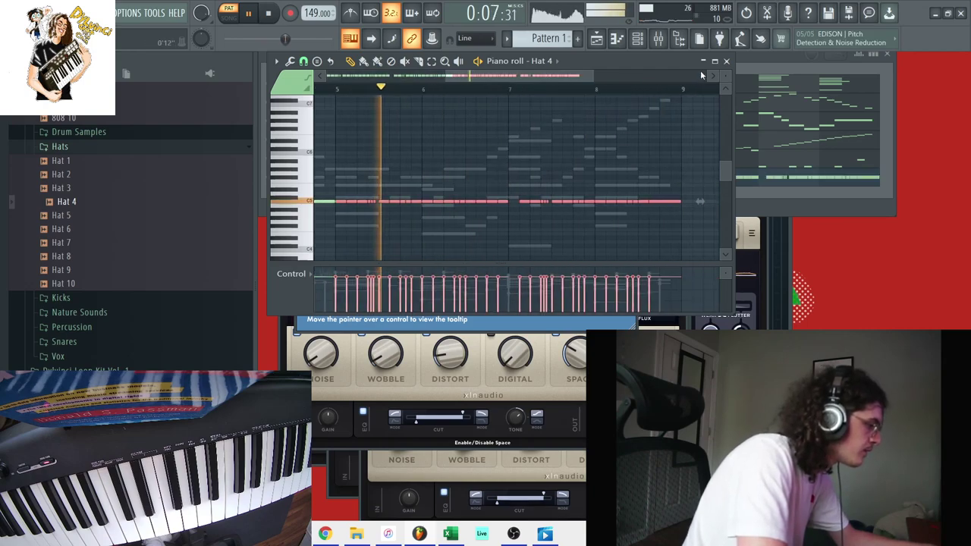
click(726, 61)
Step: Add Snare 3 as a new channel, repeat its note once per bar through bar 8, and shorten the last note
click(76, 341)
drag(67, 324, 449, 216)
key(ctrl+b)
key(ctrl+b)
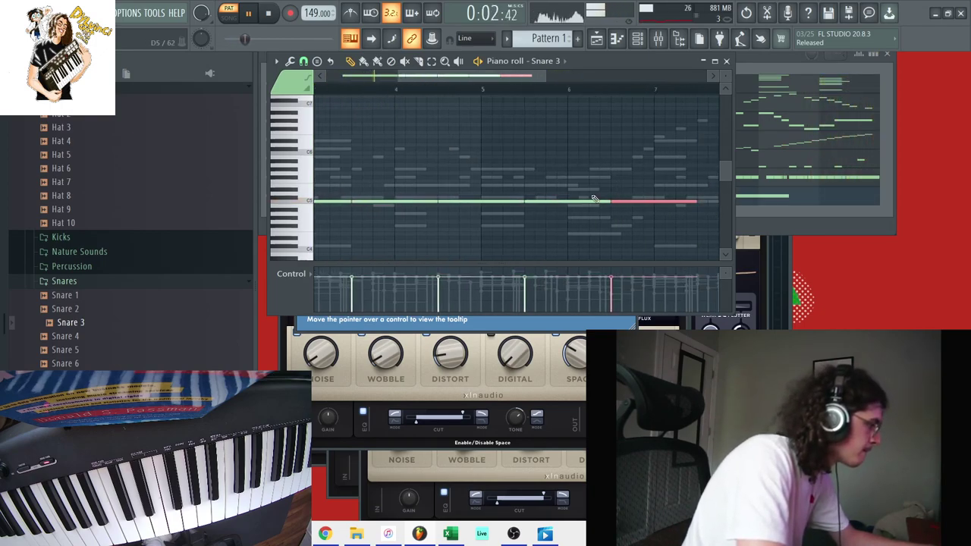
key(ctrl+b)
key(ctrl+b)
key(ctrl+b)
key(ctrl+b)
key(ctrl+b)
drag(677, 203, 619, 181)
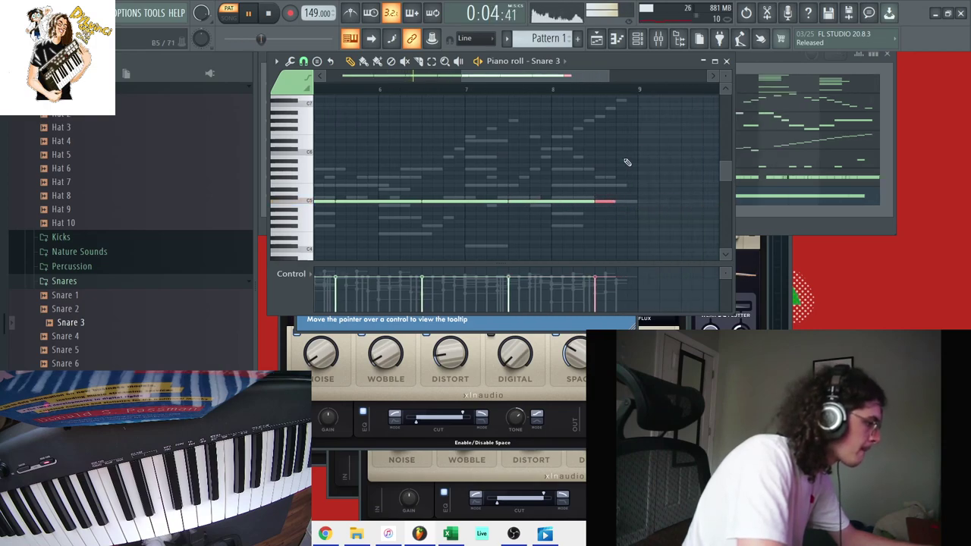
click(726, 63)
Step: Open the HiHat folder of Dylvinci Drum Kit Vol. 3 in the browser
scroll(74, 249, down, 5)
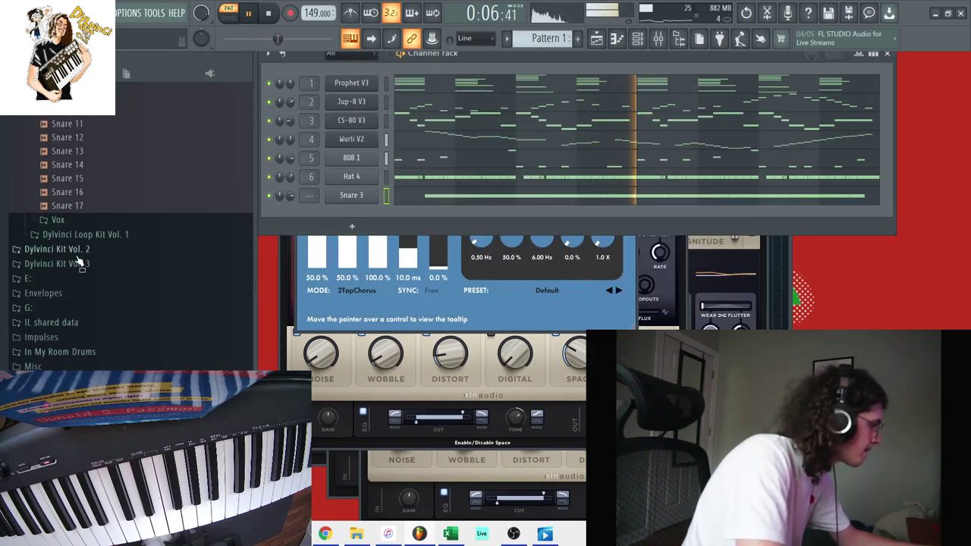
click(57, 264)
click(75, 278)
click(50, 337)
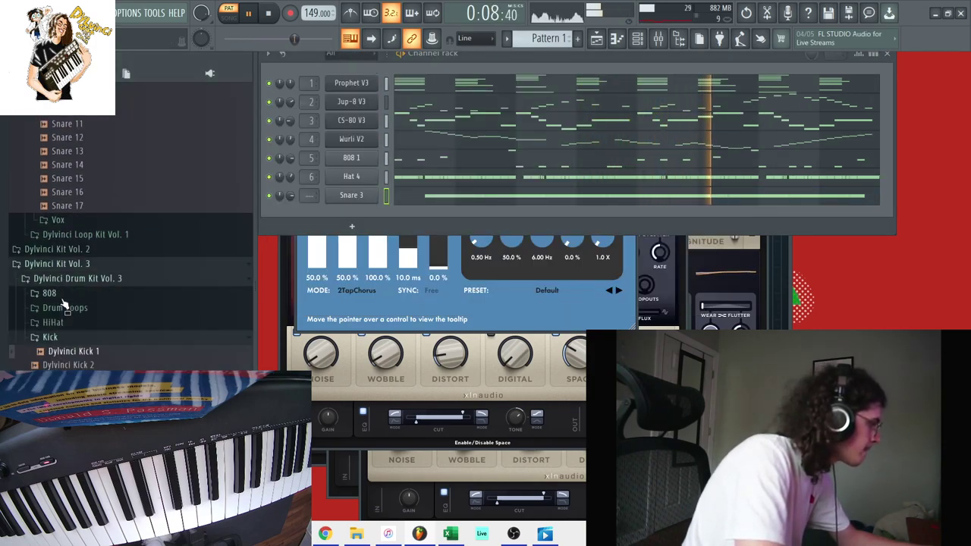
click(54, 323)
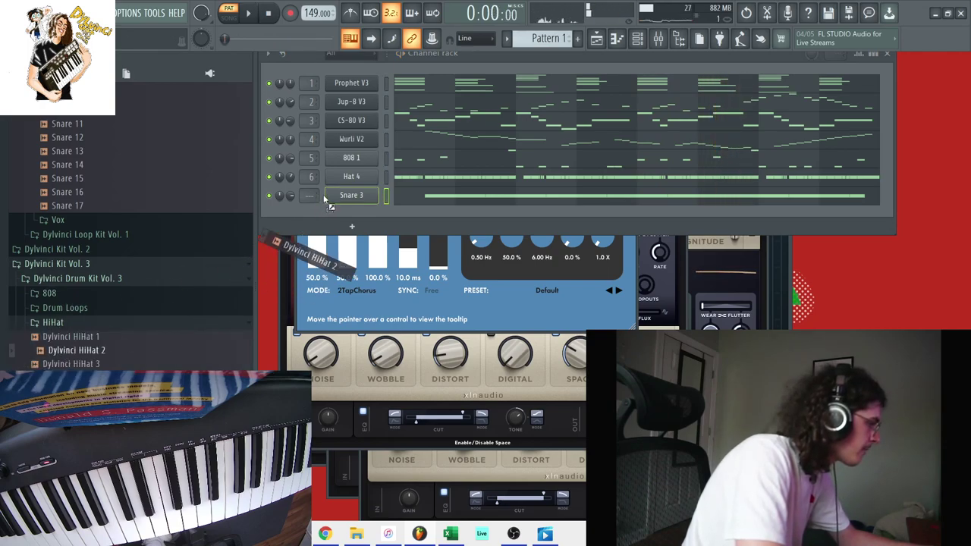
Step: Try Dylvinci HiHat 2 as the hat channel's sample and play the pattern
drag(326, 201, 355, 179)
right_click(357, 182)
click(308, 223)
key(space)
Step: Replace the hat channel's sample with Dylvinci HiHat 1 and route the Snare 3 channel to mixer track 7
drag(105, 339, 353, 178)
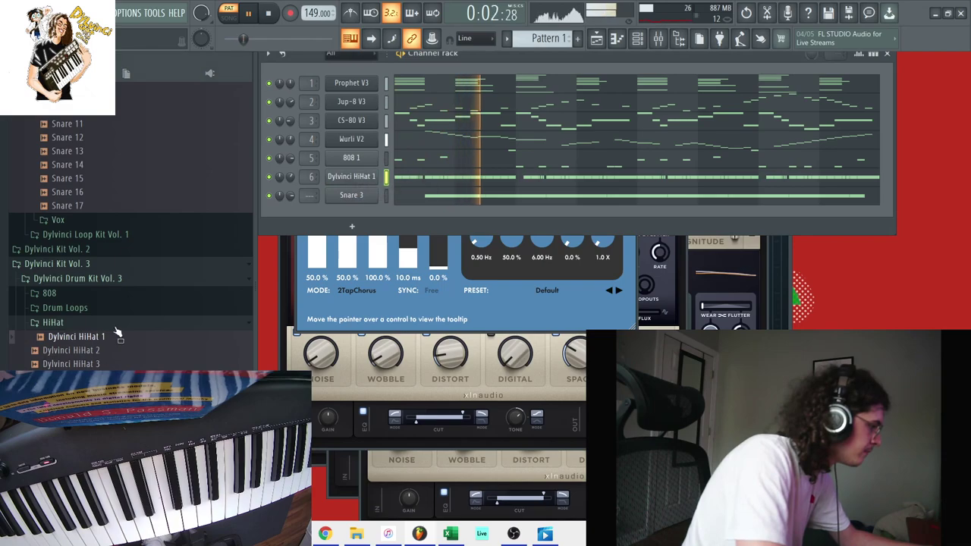
click(351, 180)
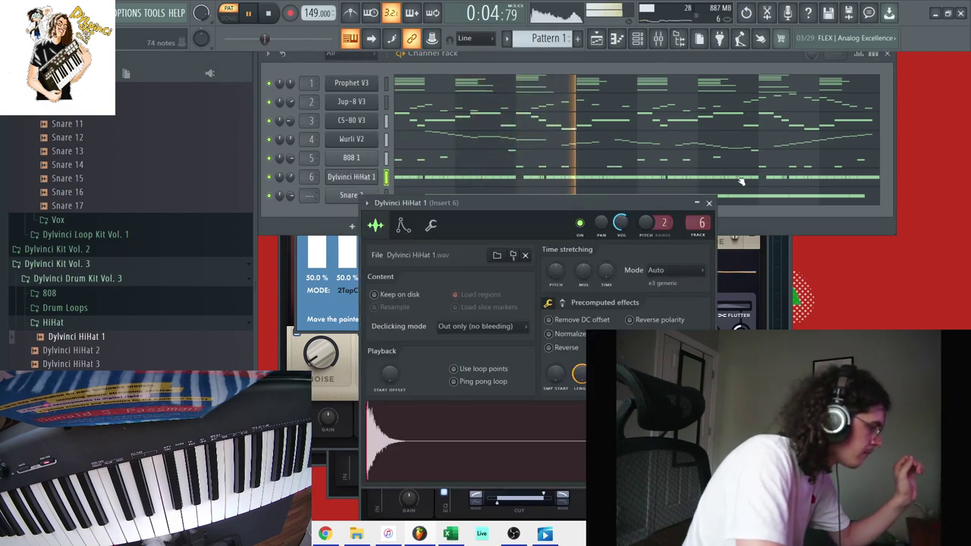
click(708, 203)
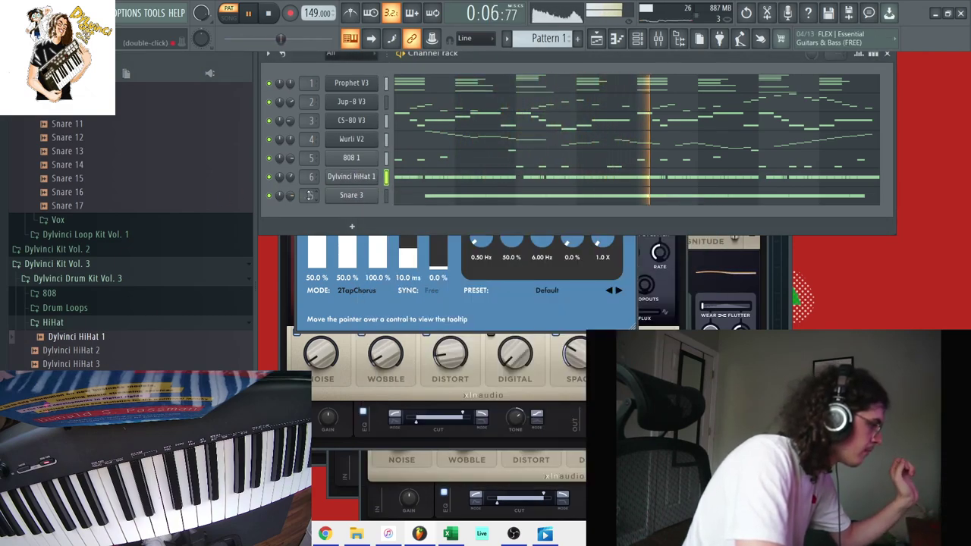
scroll(89, 228, up, 8)
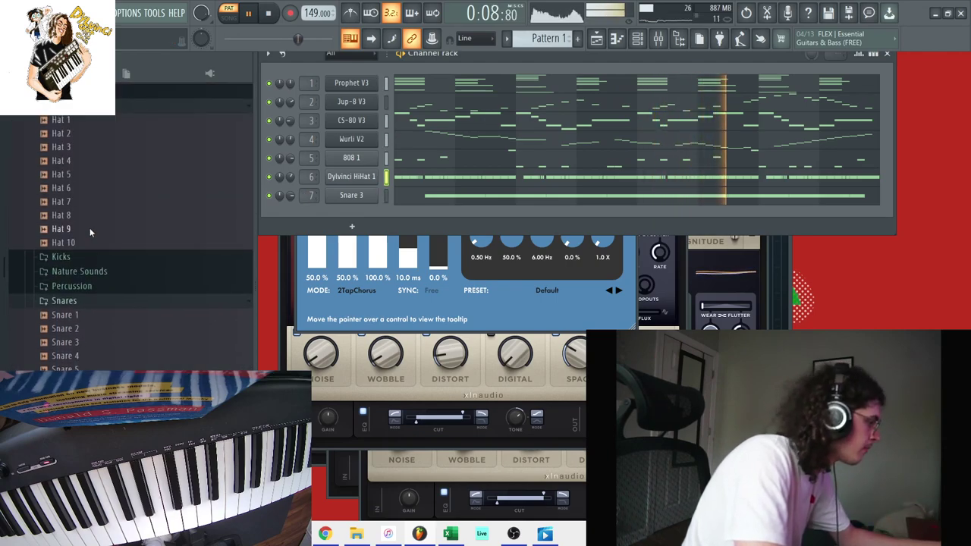
Step: Collapse the Vol. 1 and Vol. 3 subfolders and open the 808 folder of Dylvinci Drum Kit Vol. 2
scroll(89, 227, up, 8)
click(78, 172)
click(76, 212)
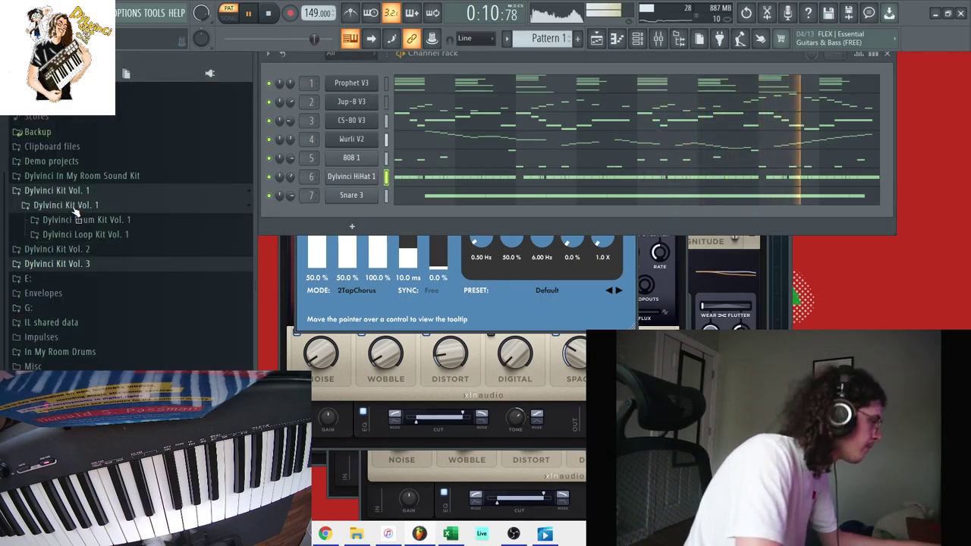
click(77, 265)
click(78, 267)
click(73, 252)
click(74, 264)
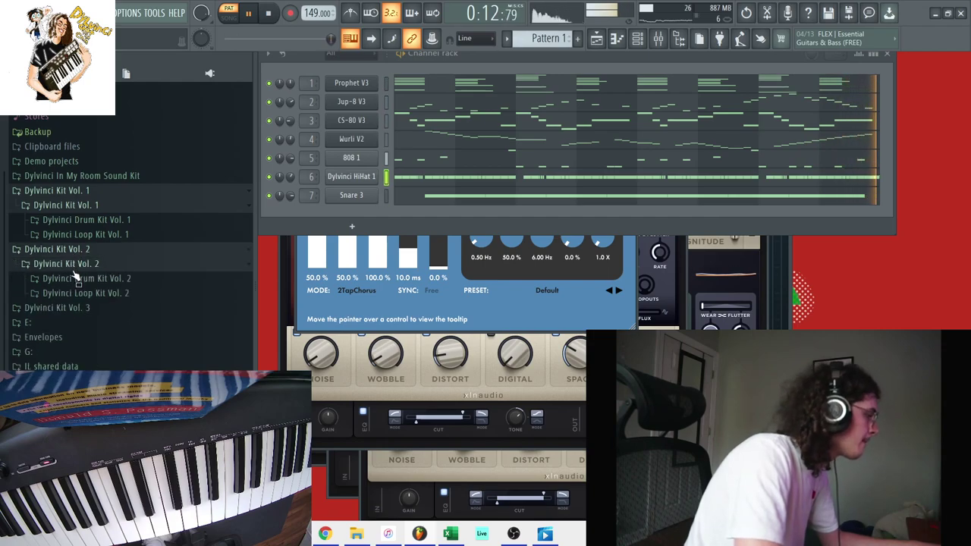
click(74, 278)
click(75, 295)
Step: Replace the 808 channel's sample with Dylvinci 808 7 and toggle the channel's Cut itself option
key(space)
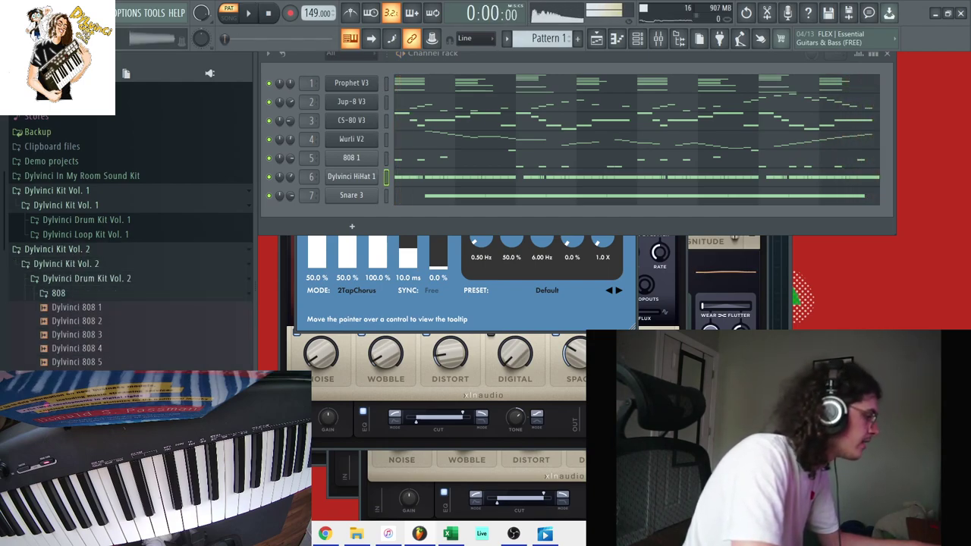
drag(330, 182, 343, 159)
key(space)
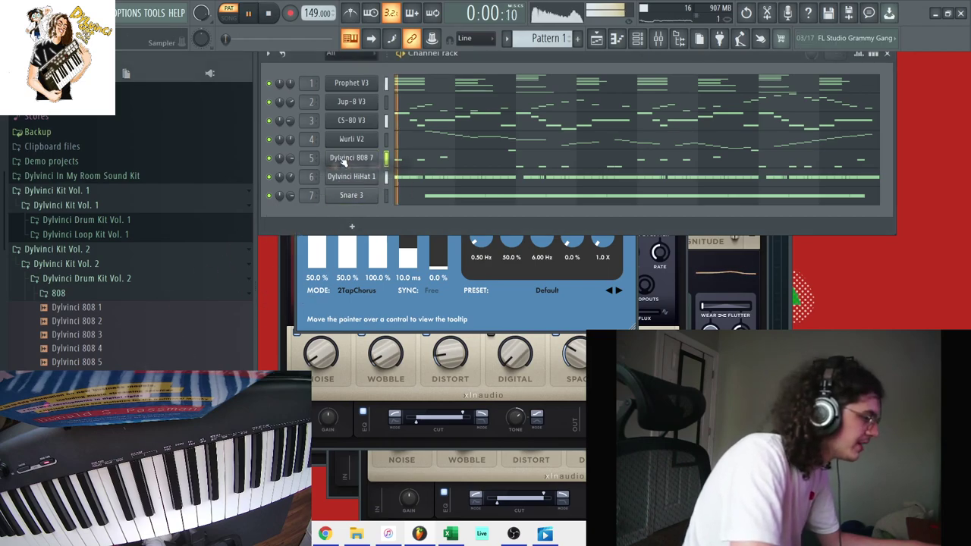
right_click(377, 151)
click(388, 230)
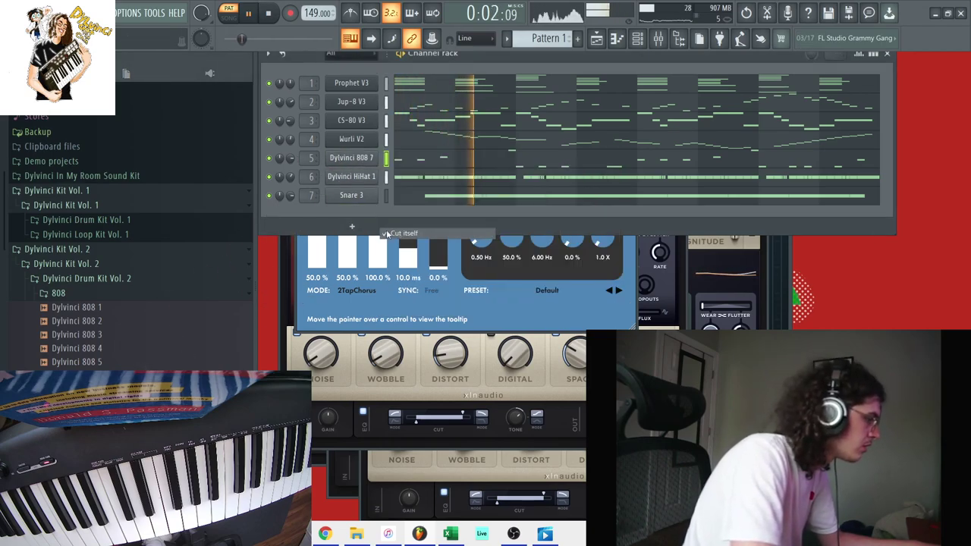
right_click(334, 158)
click(400, 240)
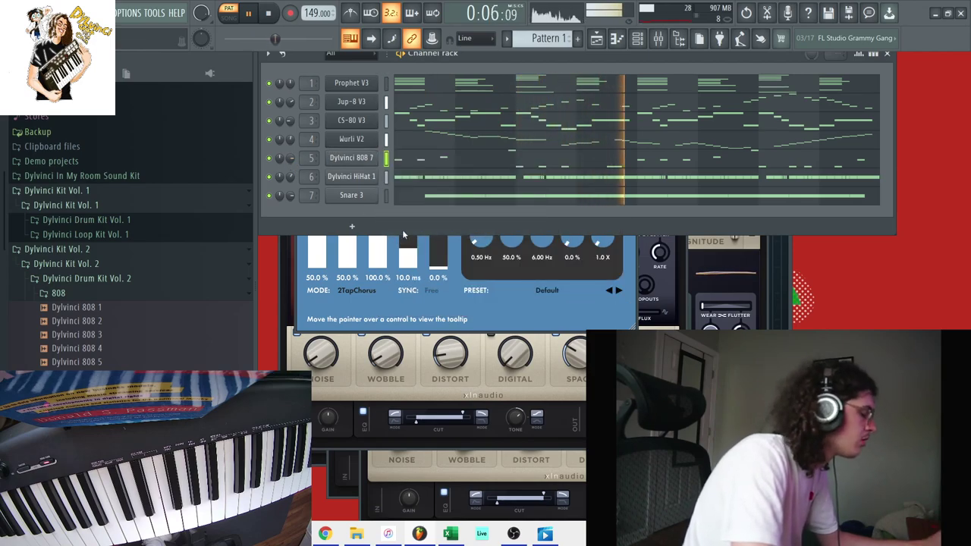
Step: Isolate the drum and 808 tracks in the mixer and lower the Insert 6 volume slightly
key(F9)
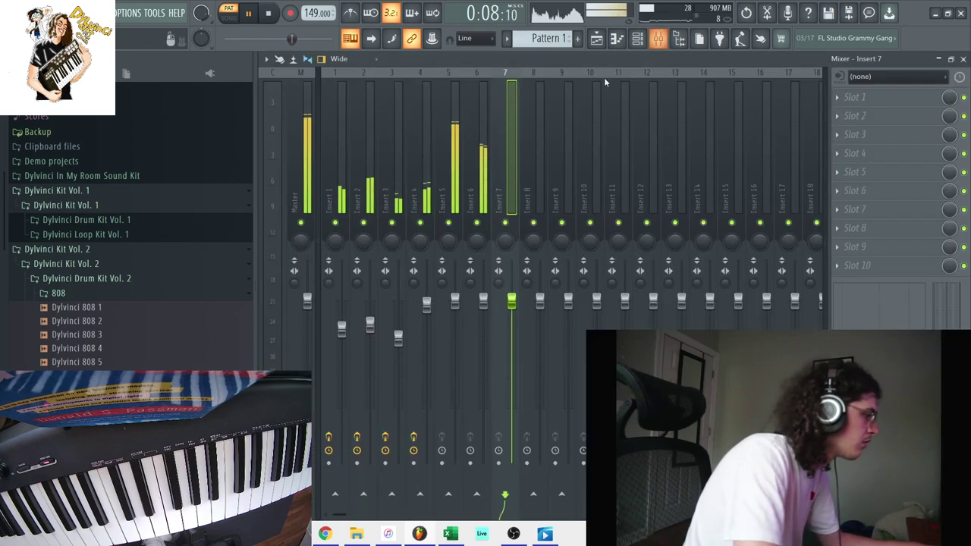
right_click(449, 223)
drag(483, 299, 483, 302)
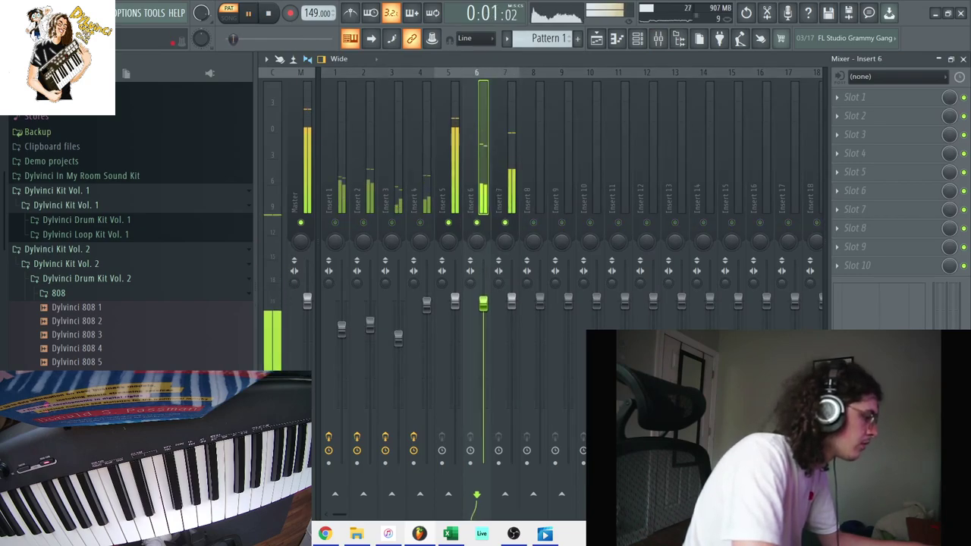
Step: Add S1 Shuffler Stereo to slot 4 of Insert 1, widening it to about 1.3 and shifting its asymmetry
click(342, 271)
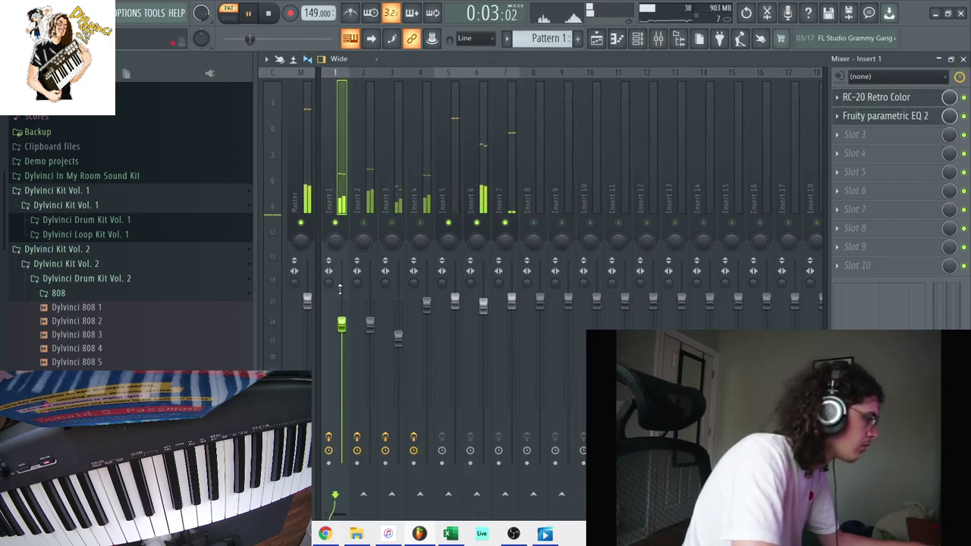
click(880, 154)
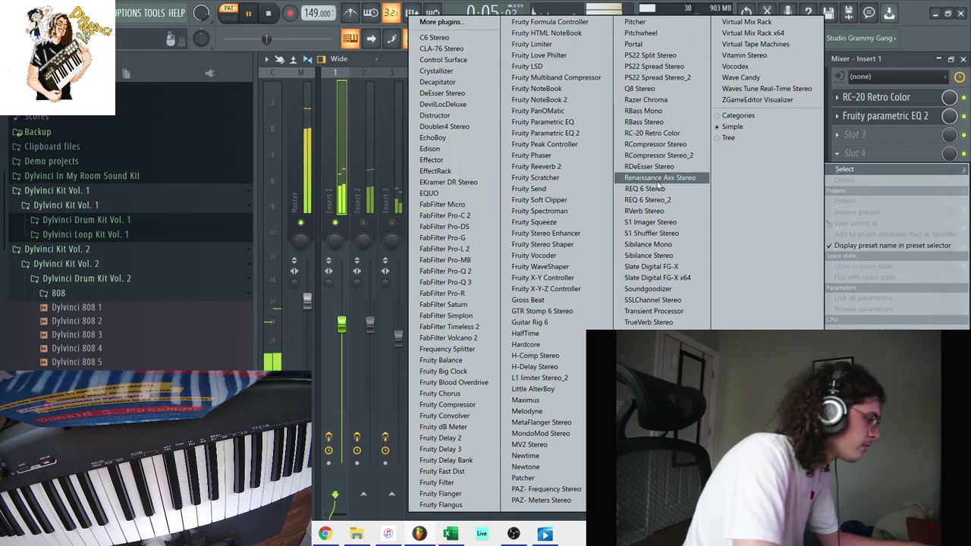
click(651, 233)
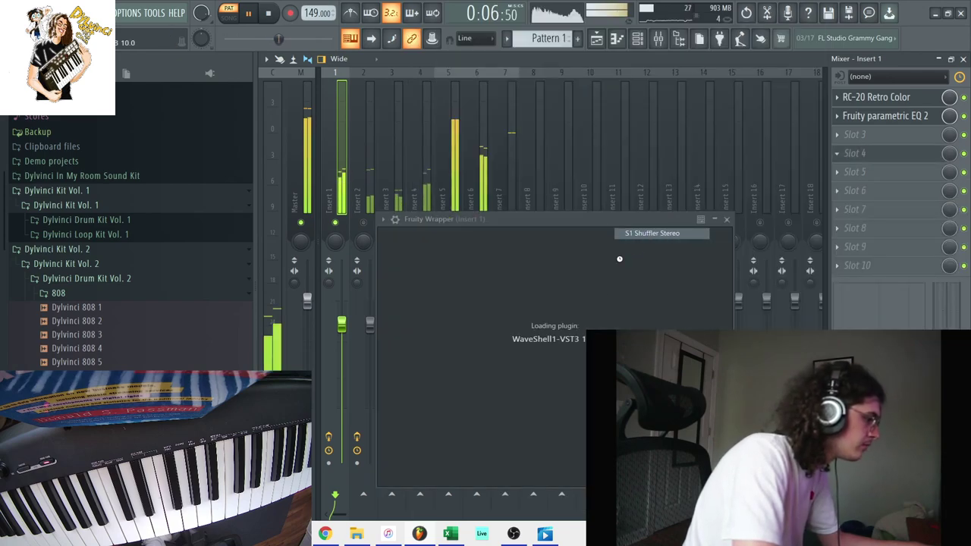
drag(570, 348, 577, 348)
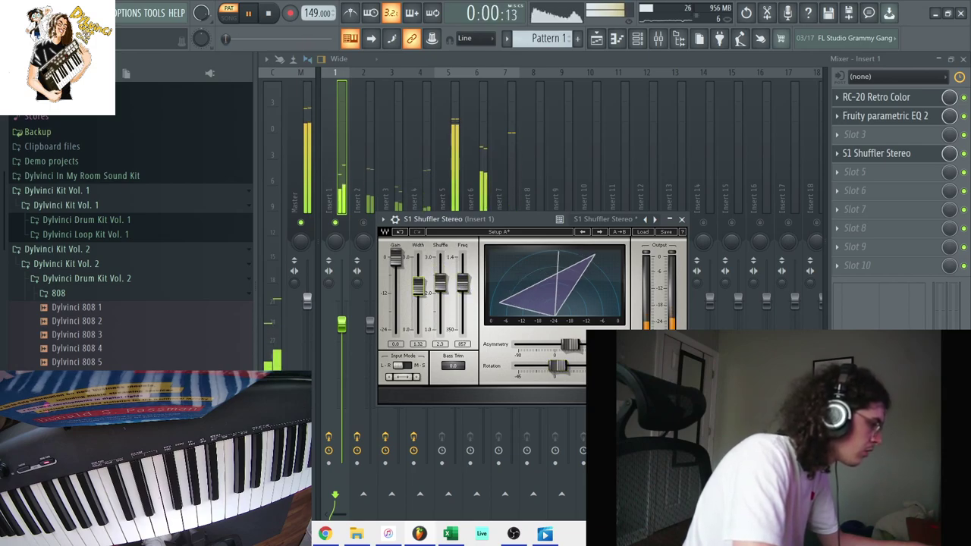
key(Escape)
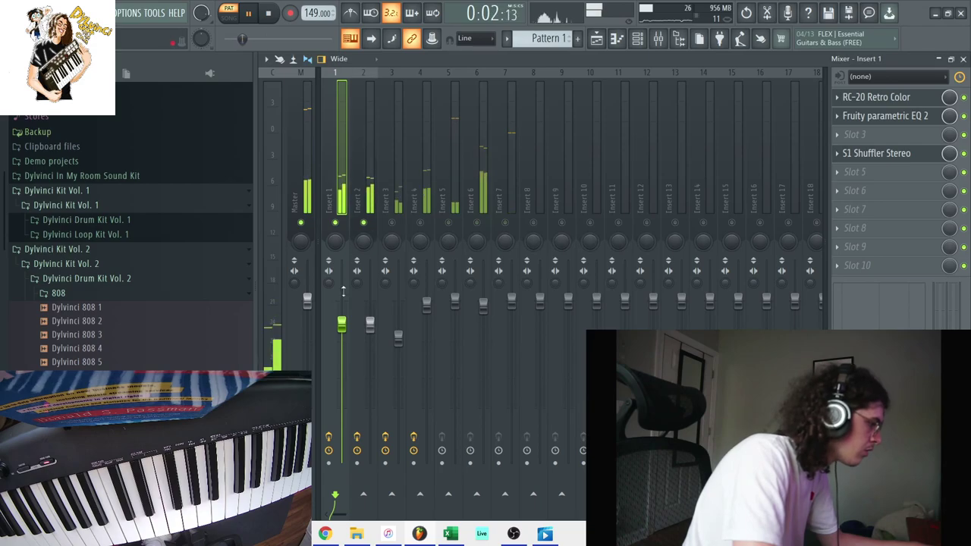
Step: Bring the silenced mixer tracks back in and rebalance the volumes, raising Insert 1 and lowering Inserts 2, 3 and 4
click(393, 228)
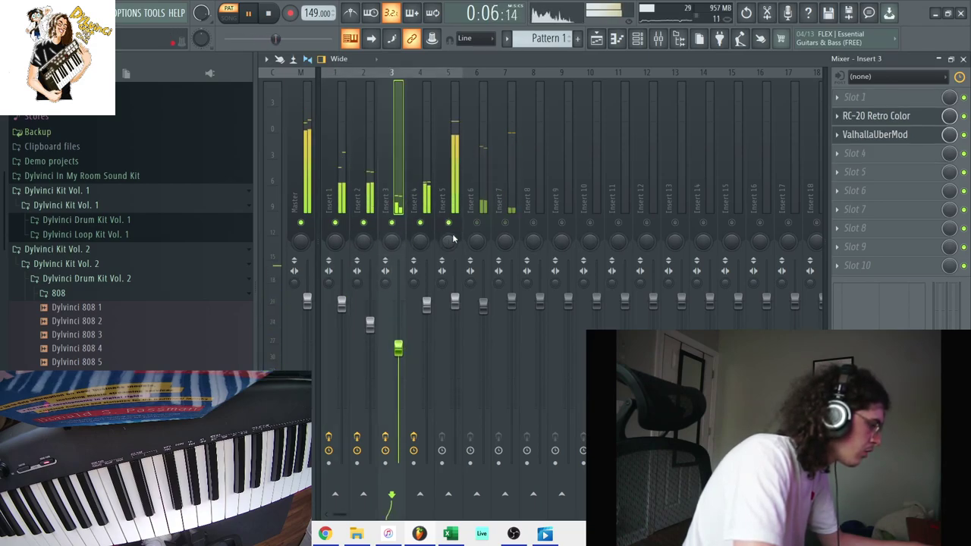
drag(428, 308, 431, 322)
drag(370, 325, 370, 329)
drag(342, 304, 342, 305)
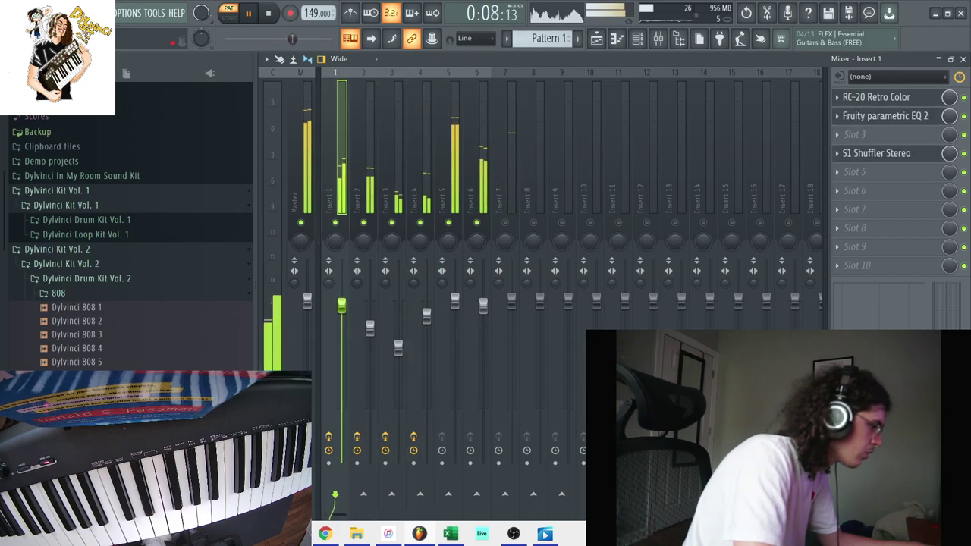
click(394, 310)
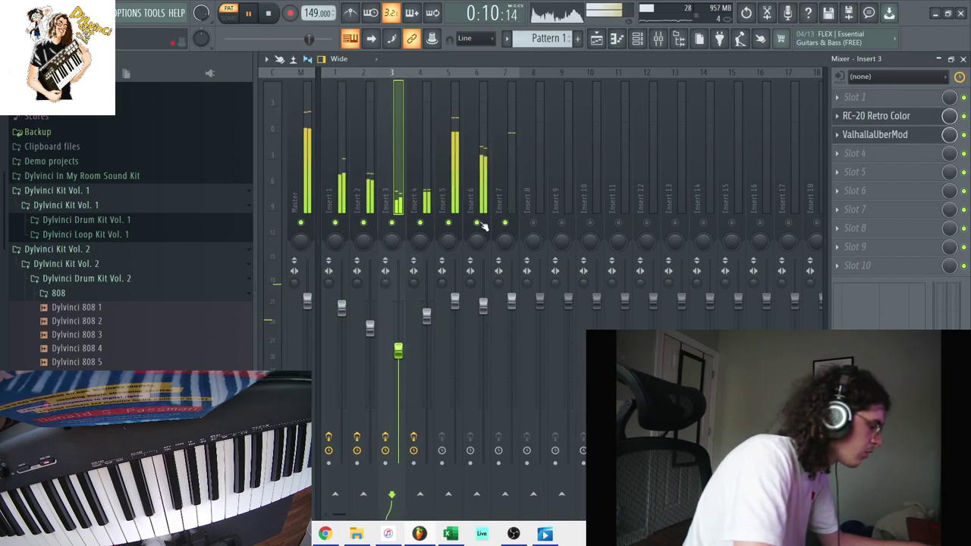
click(962, 59)
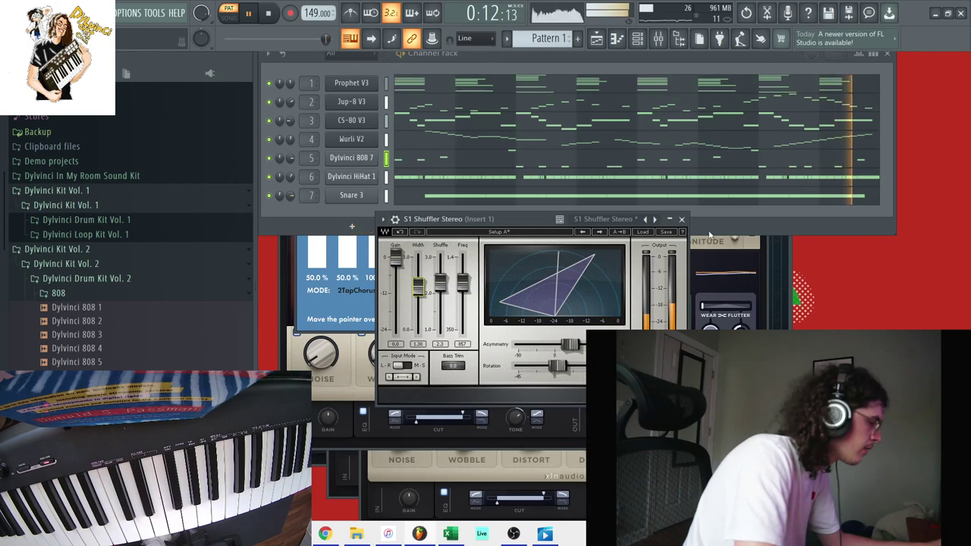
Step: Mute the Jup-8 V3 and CS-80 V3 channels and close all the open effect plugin windows
click(681, 219)
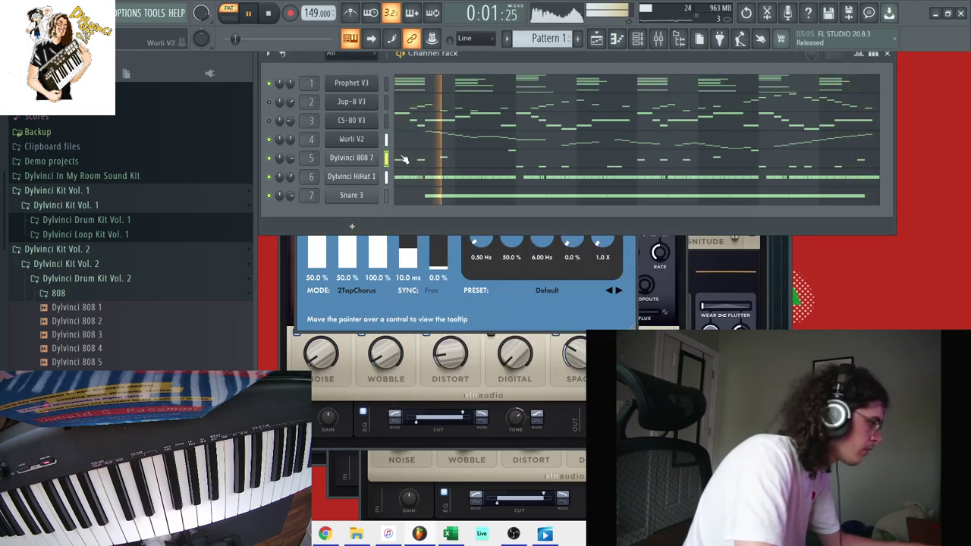
click(676, 270)
click(680, 124)
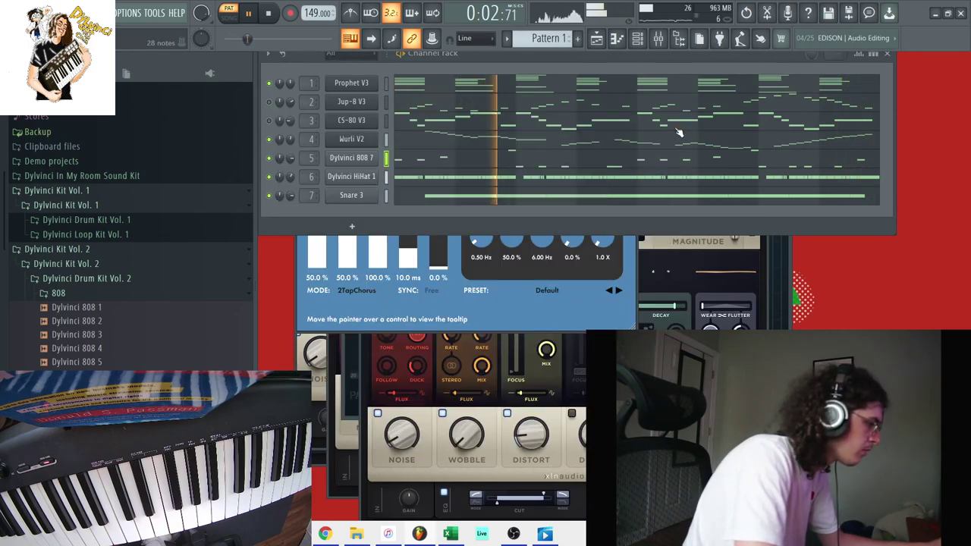
click(778, 266)
click(783, 188)
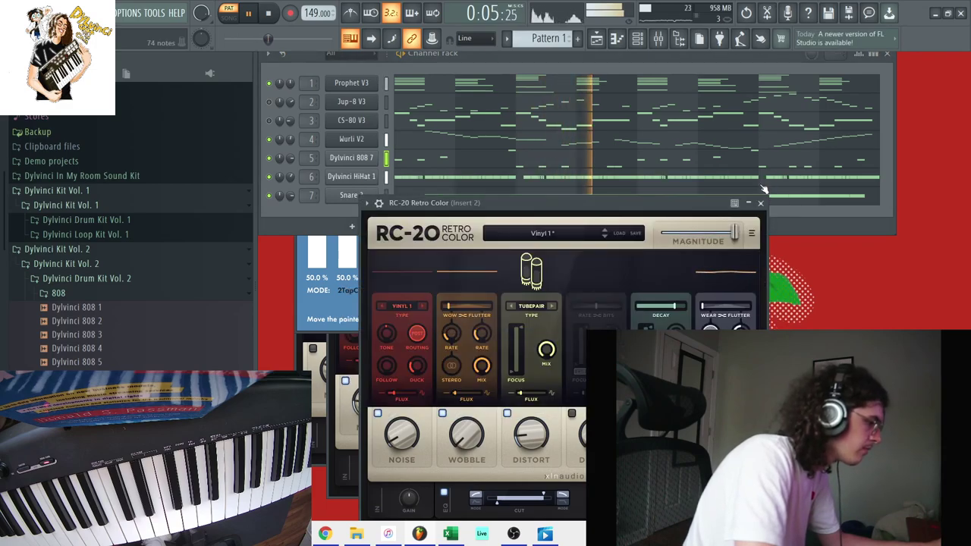
click(634, 262)
click(627, 139)
click(708, 250)
click(726, 171)
click(696, 245)
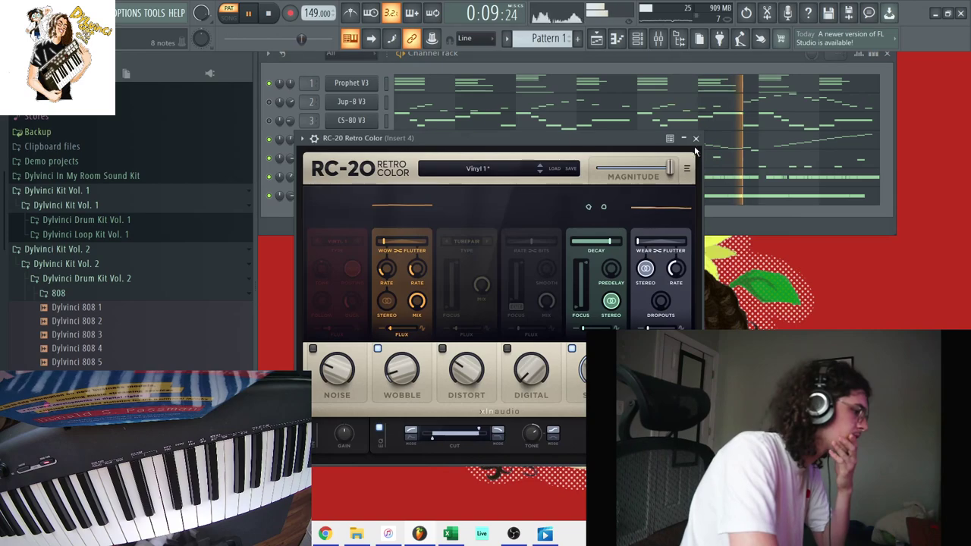
key(Escape)
Step: Chop the Dylvinci HiHat 1 note at the start of bar 2 into a roll using the default pattern
right_click(352, 176)
click(401, 175)
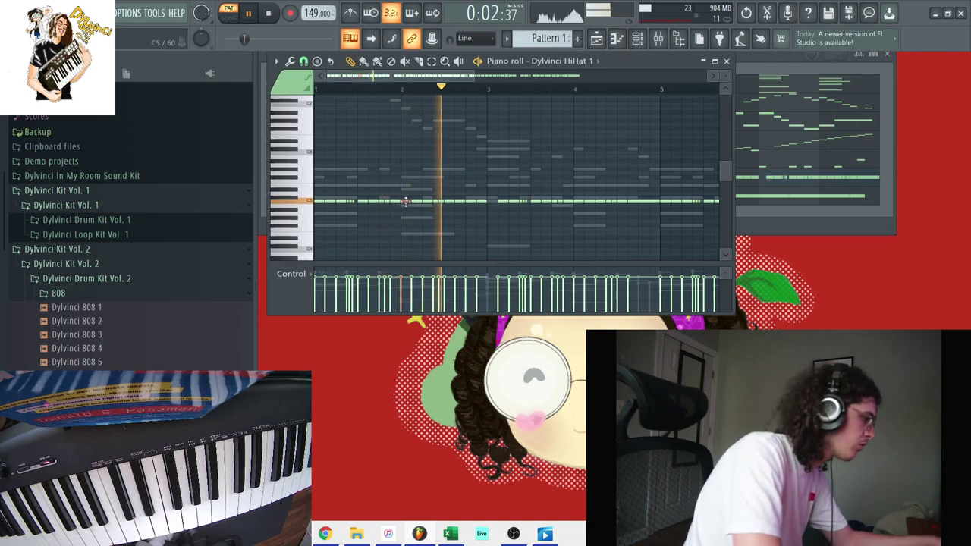
key(alt+u)
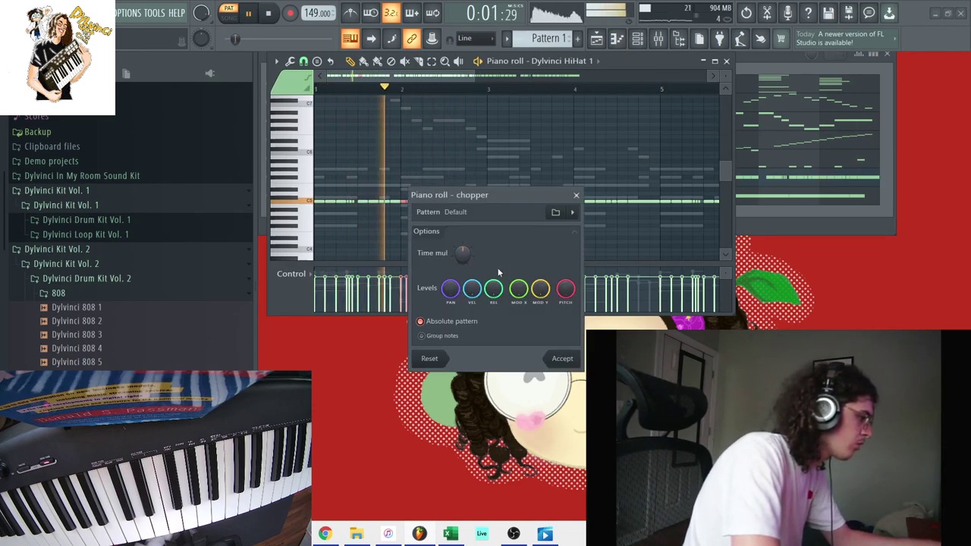
click(556, 362)
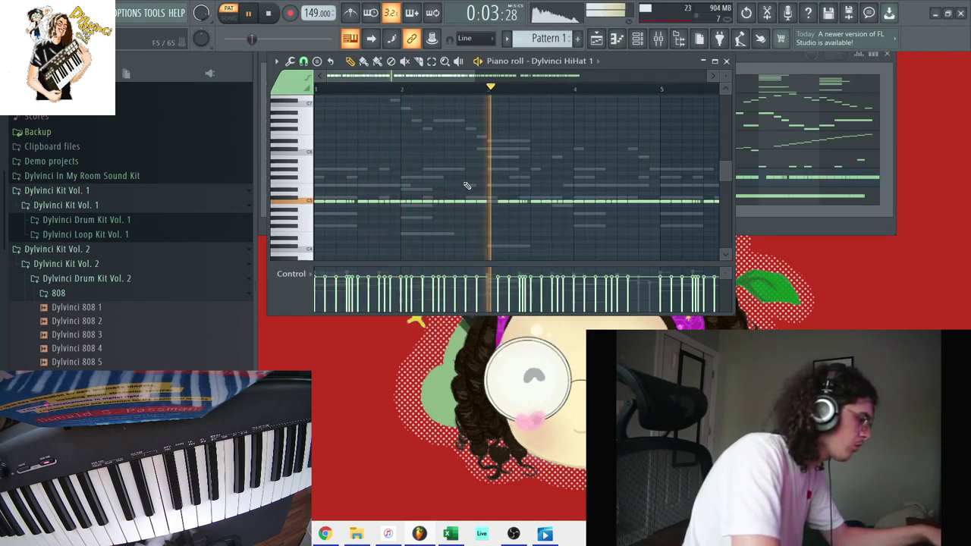
Step: Chop the Dylvinci HiHat 1 notes at the start of bar 4 into a roll using the default pattern
click(490, 202)
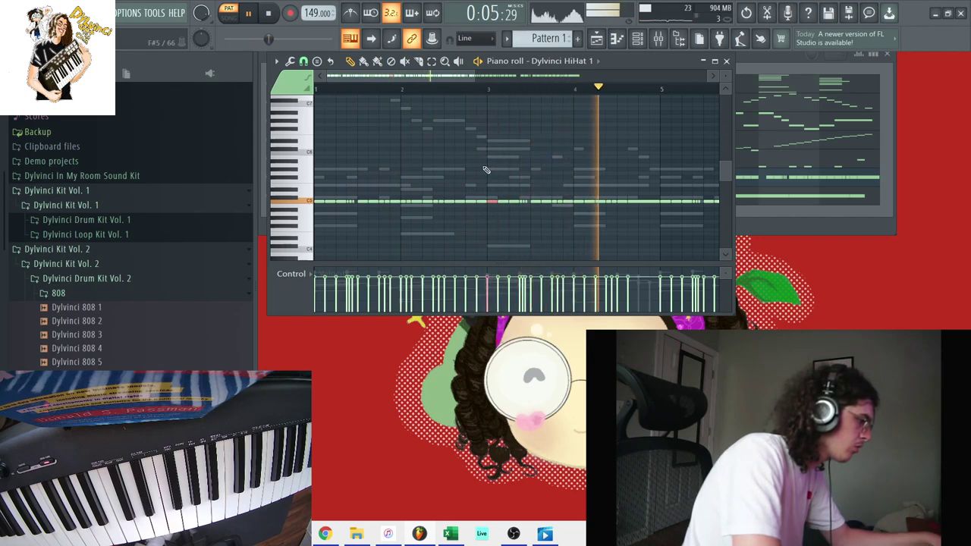
click(455, 88)
drag(569, 198, 580, 205)
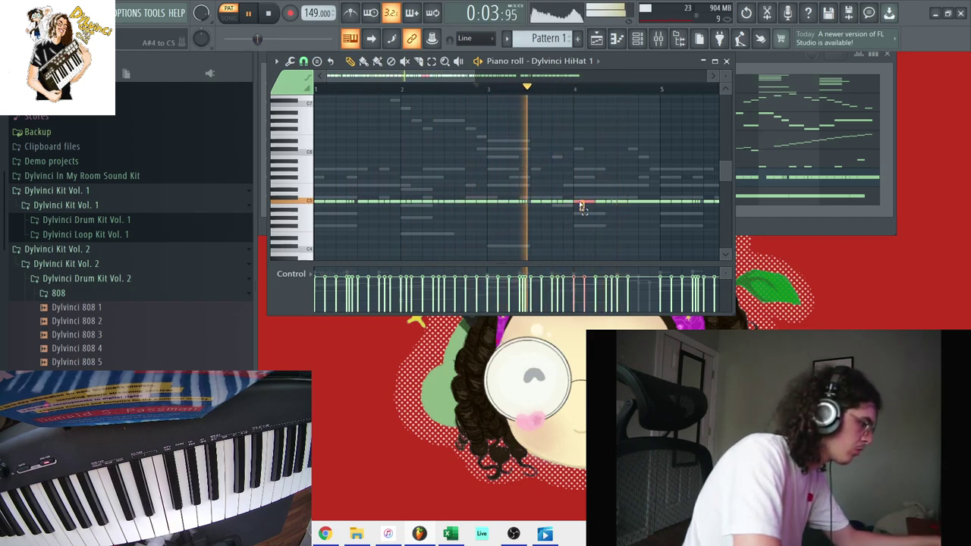
key(alt+u)
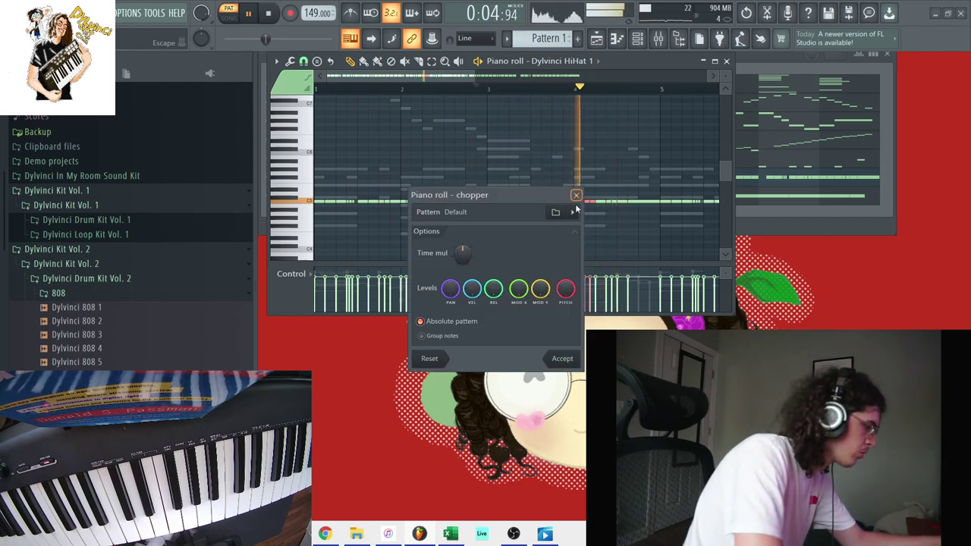
click(563, 358)
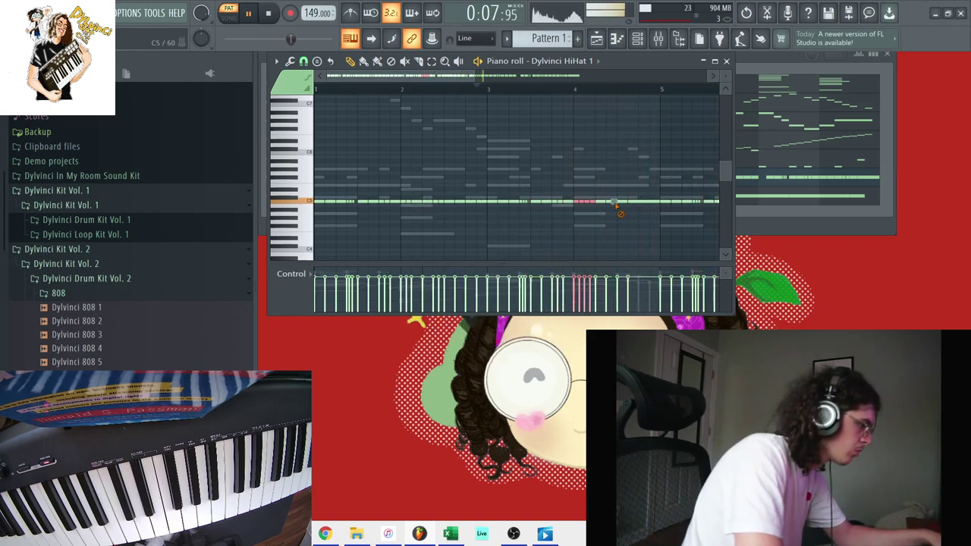
Step: Replace the hi-hat notes in bars 5 to 8 with a copy of bars 1 to 4, and close the piano roll
drag(476, 76, 664, 76)
drag(644, 210, 470, 152)
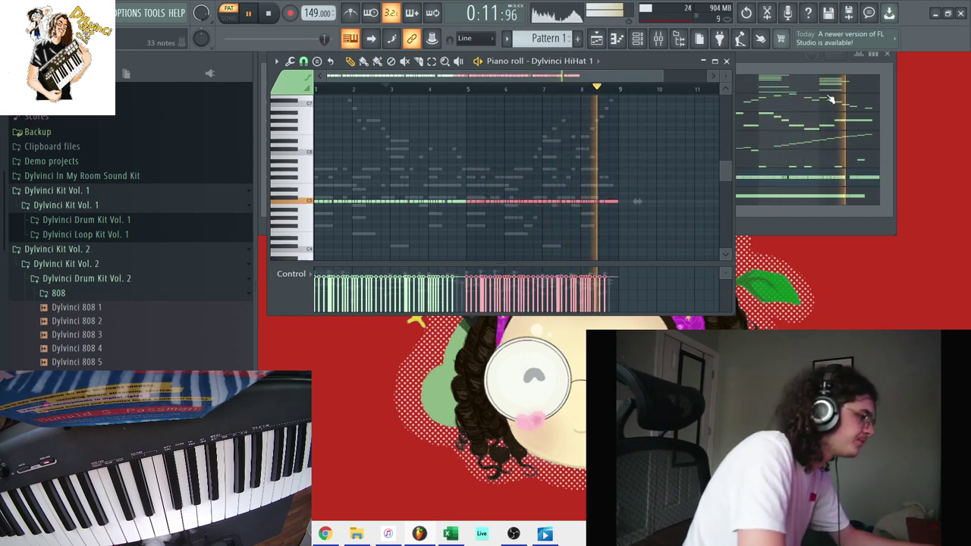
click(715, 61)
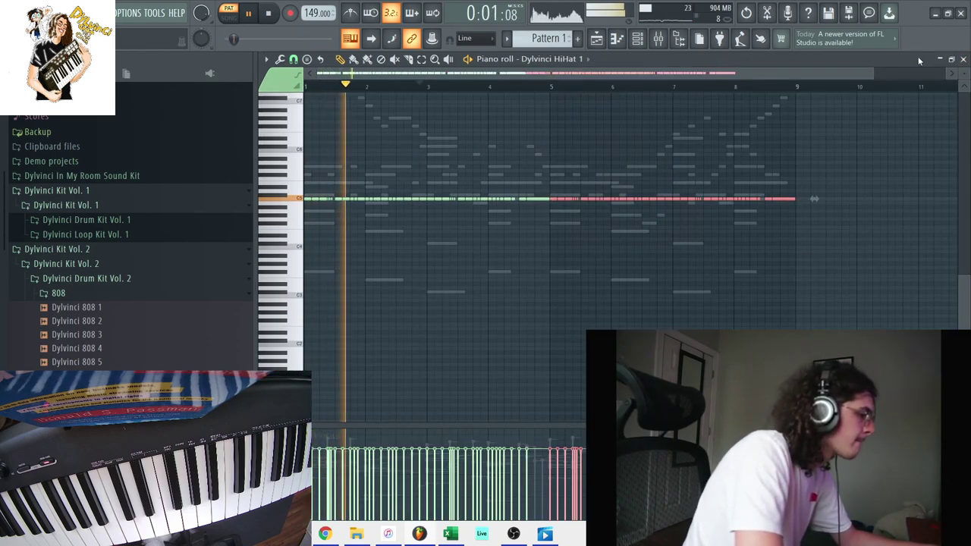
click(963, 59)
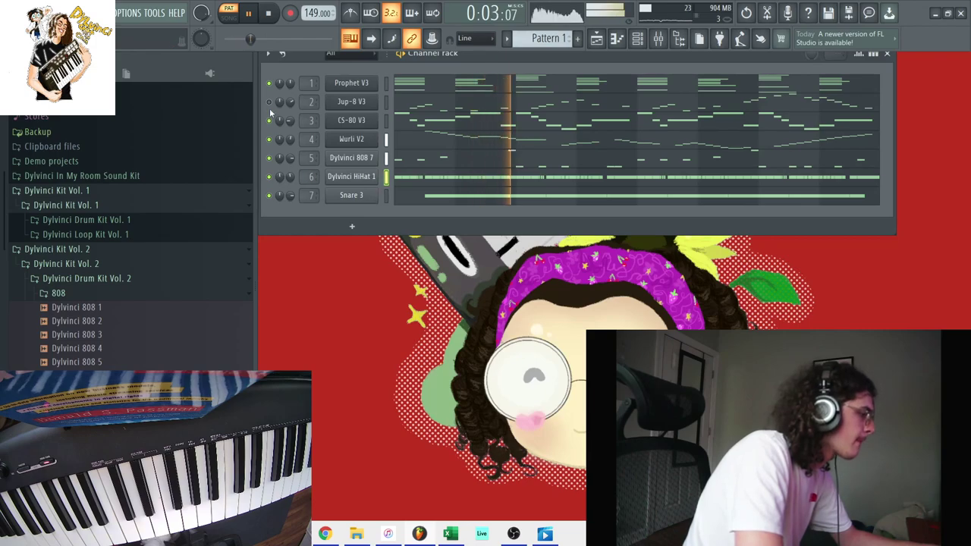
Step: Place Pattern 1 at the start of Track 1 in the playlist and split it by channel
key(F5)
right_click(676, 229)
drag(653, 182, 413, 3)
click(515, 47)
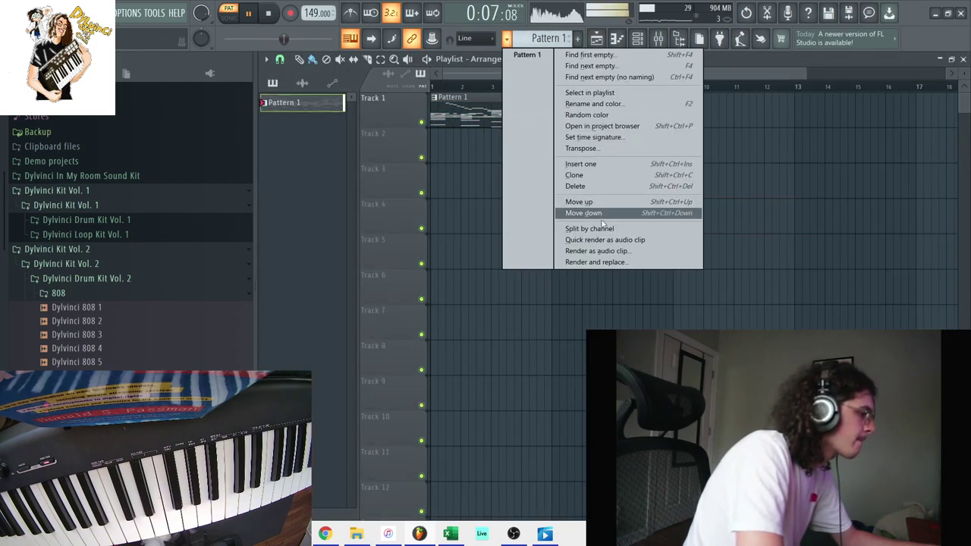
click(584, 227)
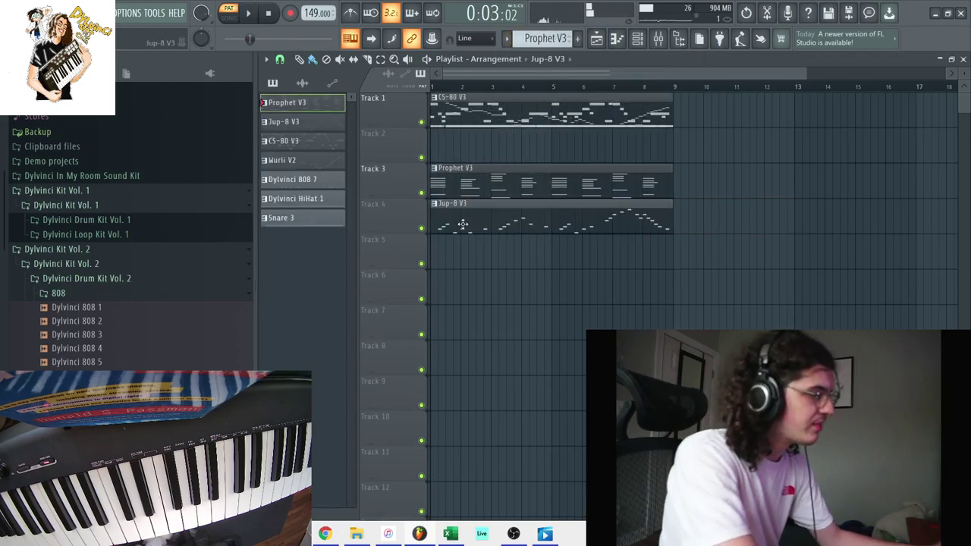
Step: Stack the split clips one per track on Tracks 1 to 7, from Prophet V3 to Snare 3, and duplicate them all at bar 9
click(513, 538)
click(511, 539)
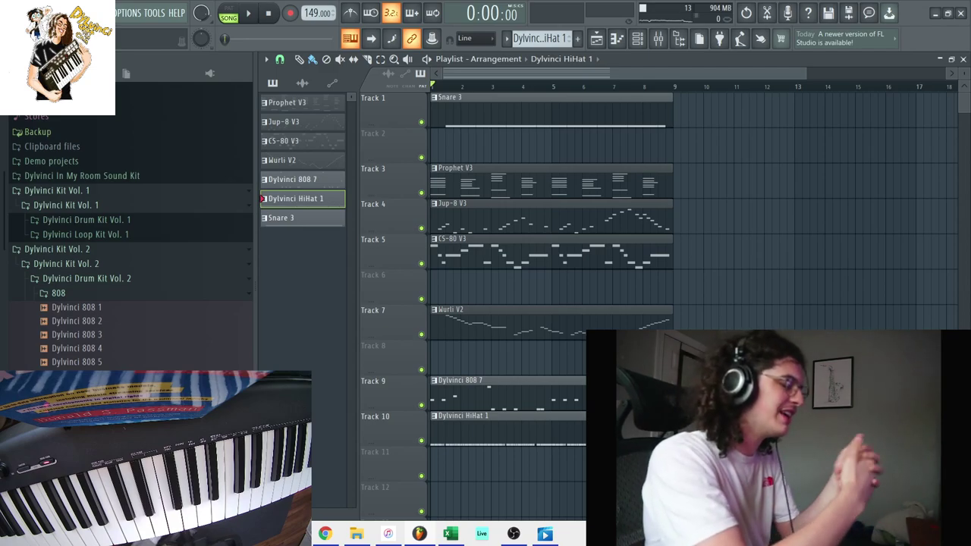
drag(520, 109, 362, 472)
drag(575, 501, 449, 304)
click(450, 307)
drag(562, 516, 444, 163)
key(shift+Up)
key(shift+Up)
key(ctrl+b)
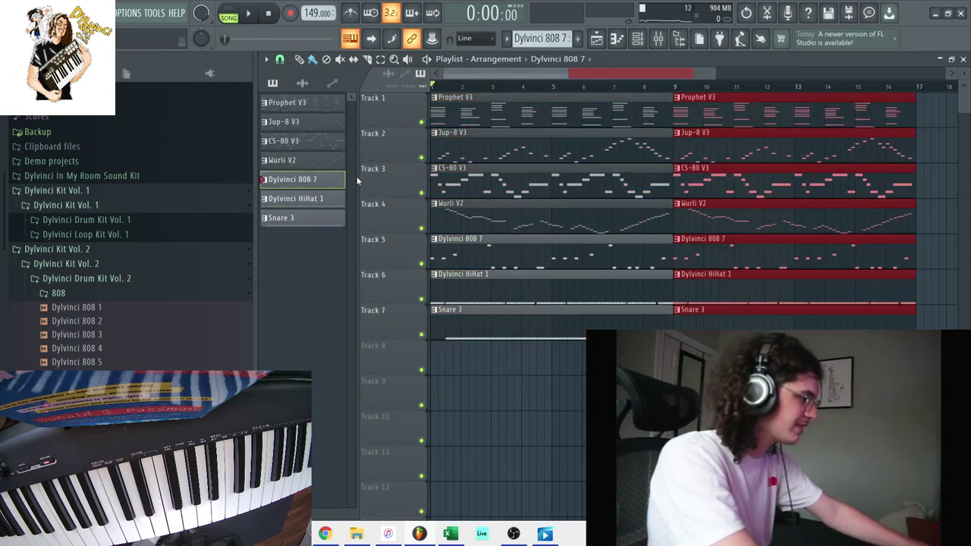
Step: Thin out bars 1 to 8 by deleting Jup-8 V3 and CS-80 V3, starting the 808 and hats at bar 3 and the snare mid-bar 3
right_click(488, 158)
right_click(481, 179)
drag(450, 250, 489, 319)
click(491, 325)
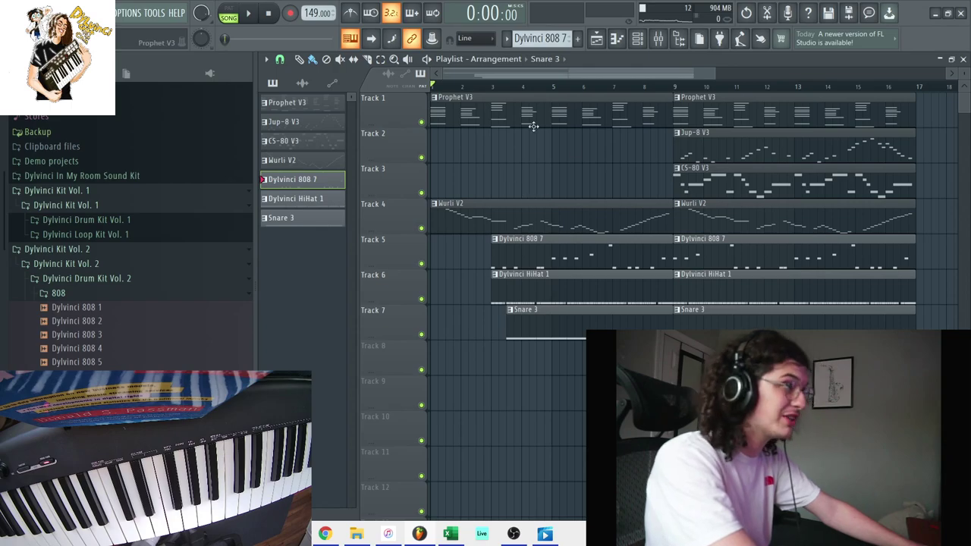
Step: During song playback, replace the Dylvinci 808 7 channel's sample with 808 1 from Dylvinci Drum Kit Vol. 1
key(space)
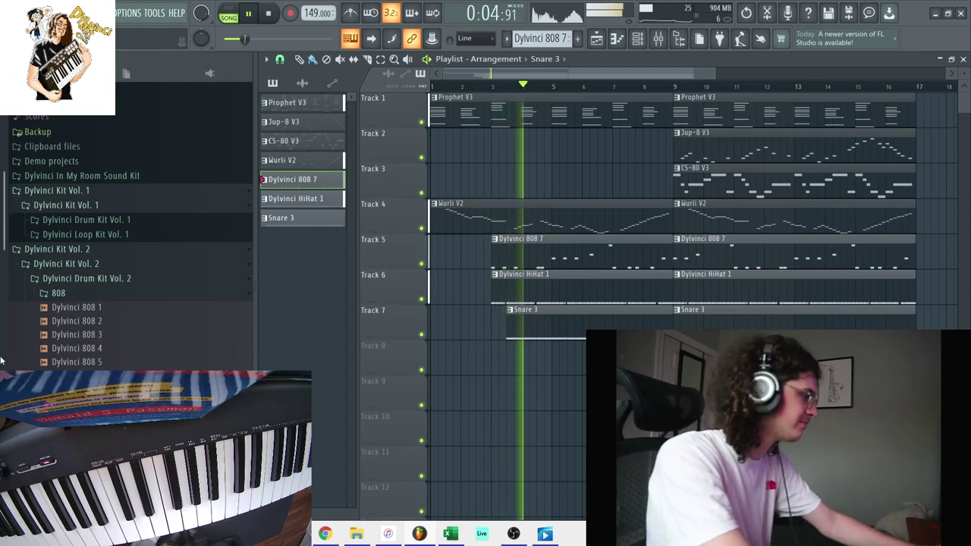
click(637, 38)
scroll(152, 220, down, 5)
drag(66, 118, 366, 166)
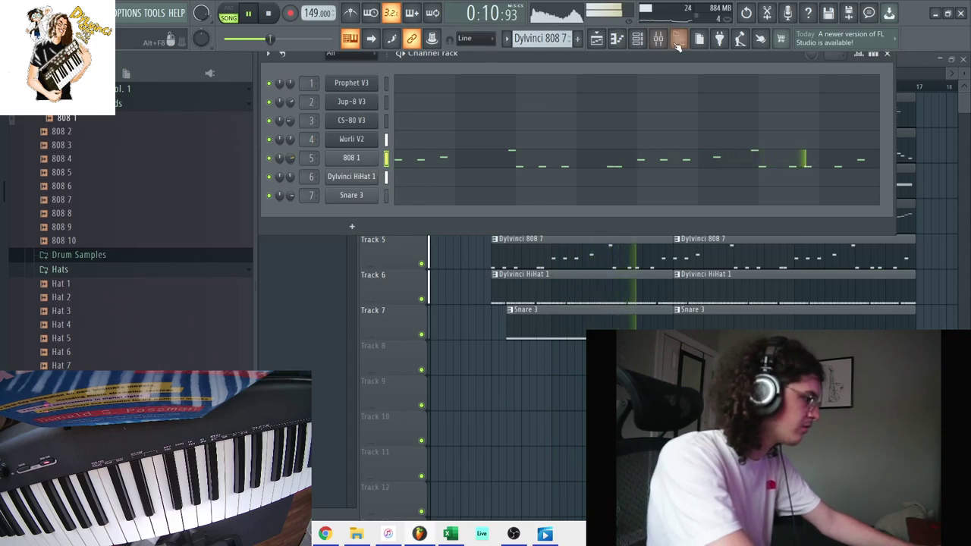
Step: Add RBass Mono to slot 1 of Insert 5 and close the mixer
click(659, 38)
click(844, 97)
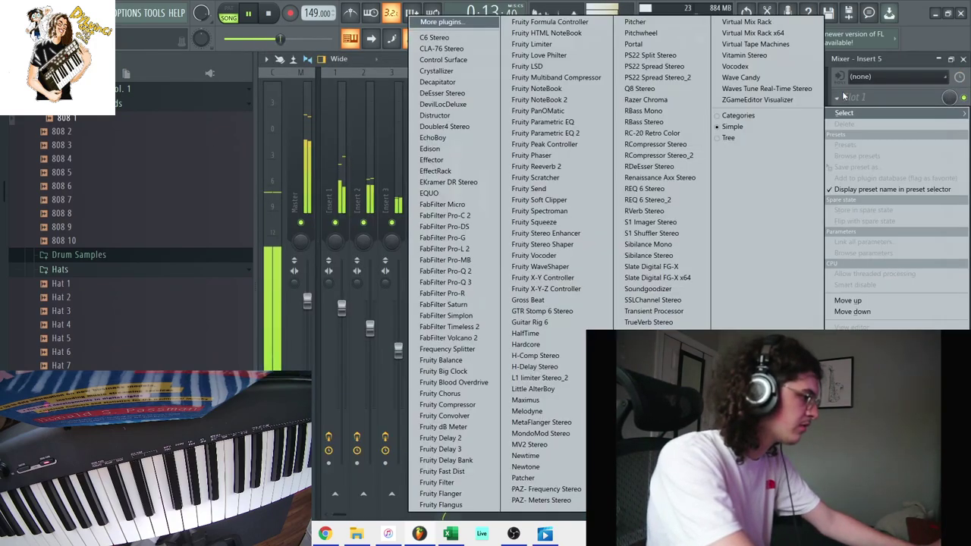
click(644, 111)
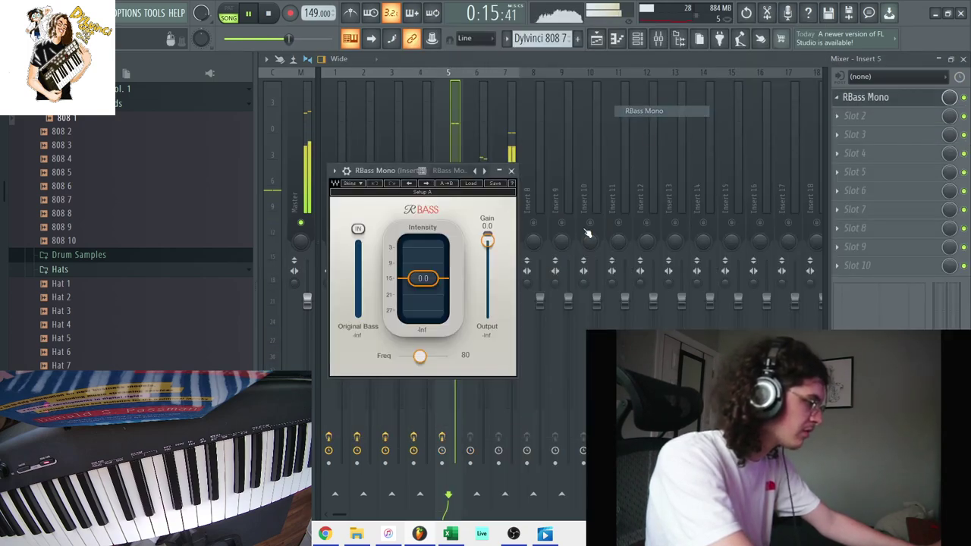
click(963, 59)
Step: Duplicate the 16-bar arrangement at bar 17 and swap the Wurli V2 clip in bars 17 to 24 for CS-80 V3
drag(949, 329, 494, 127)
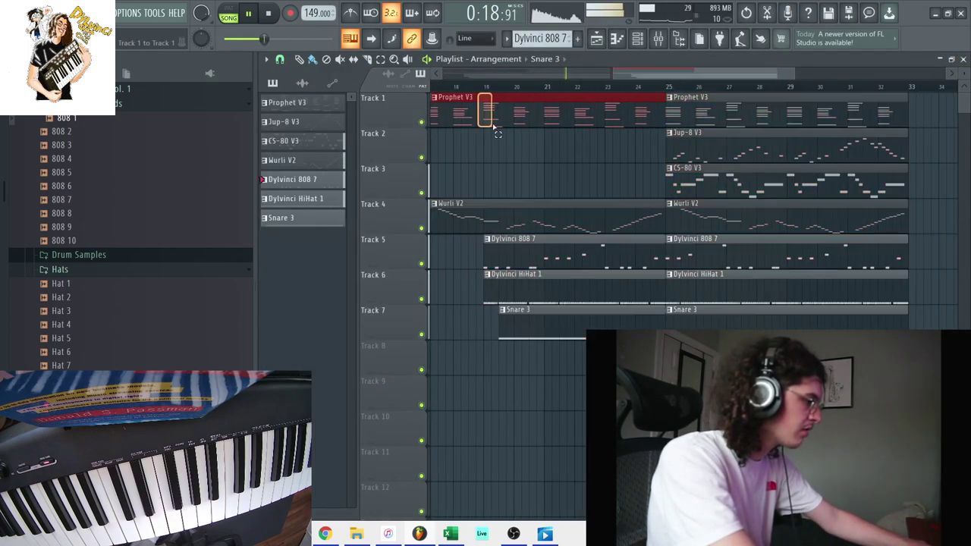
drag(613, 76, 444, 76)
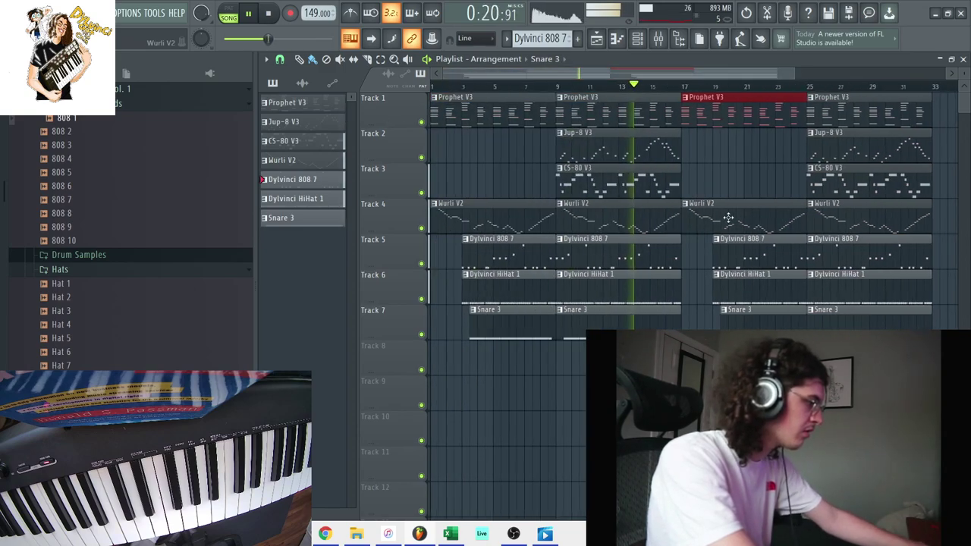
Step: Move the high cut of Insert 1's Fruity parametric EQ 2 up to the far treble end and play the result
click(658, 39)
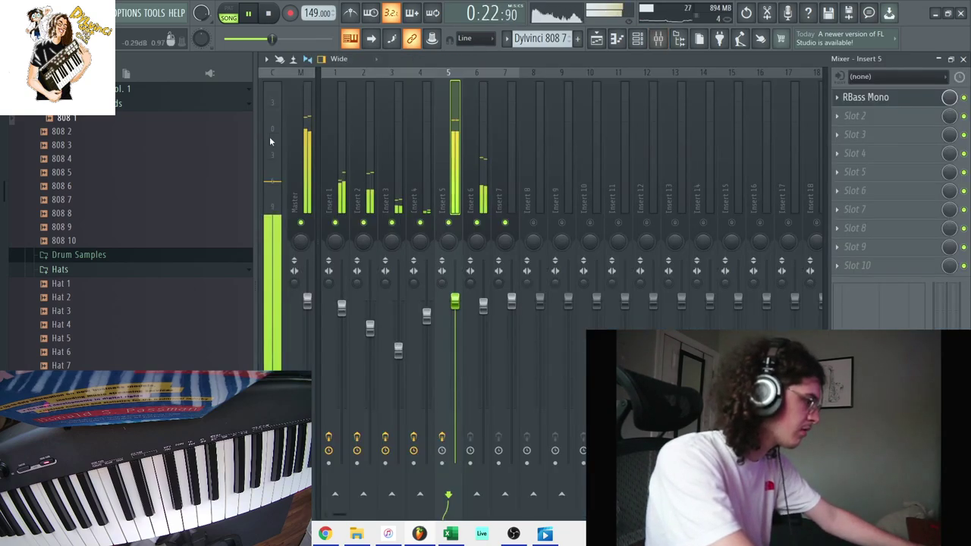
click(344, 165)
key(space)
click(883, 121)
click(883, 119)
click(883, 119)
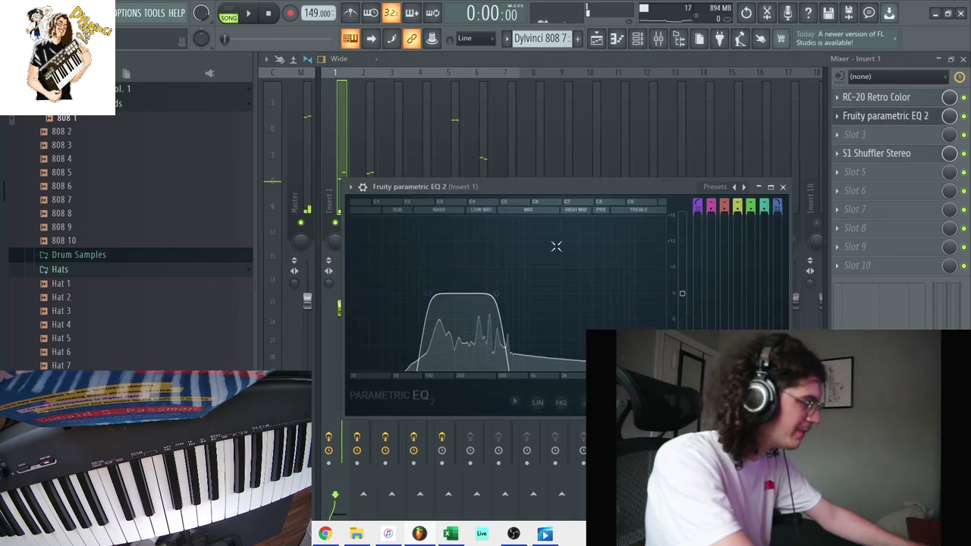
drag(496, 292, 665, 294)
key(space)
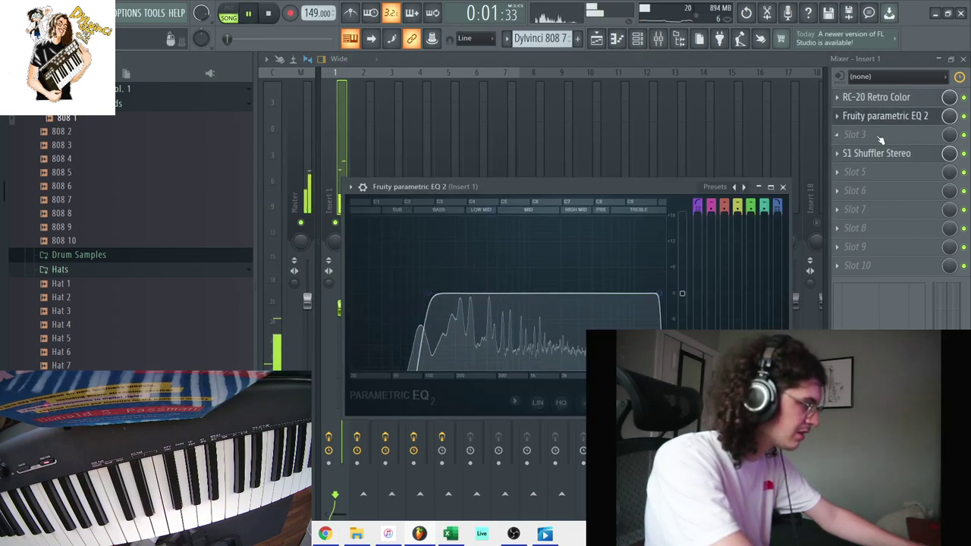
Step: Switch the RC-20 Retro Color noise type on Insert 1 to Vinyl 2 with noise at 11%, and close the mixer and plugin windows
click(880, 98)
click(869, 99)
click(859, 100)
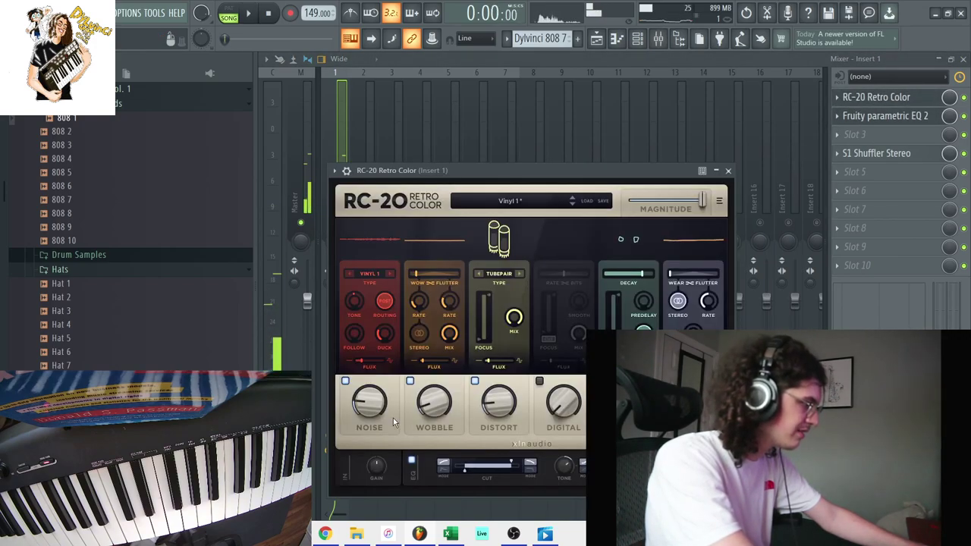
click(390, 275)
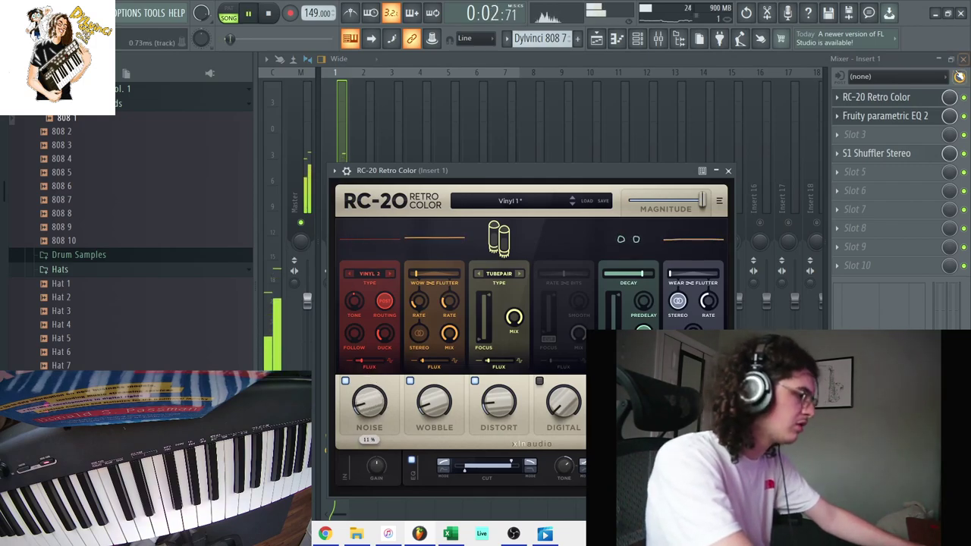
click(963, 59)
click(736, 210)
click(783, 187)
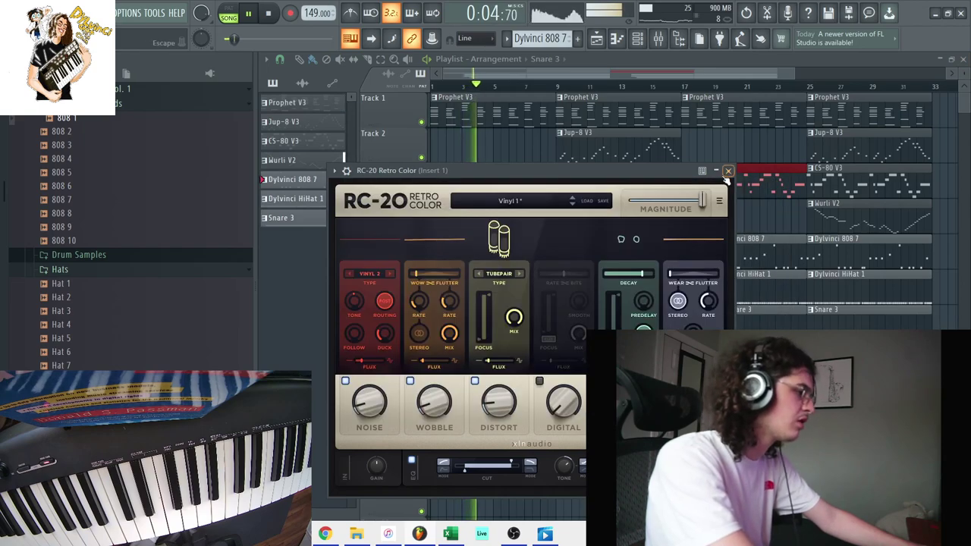
click(728, 170)
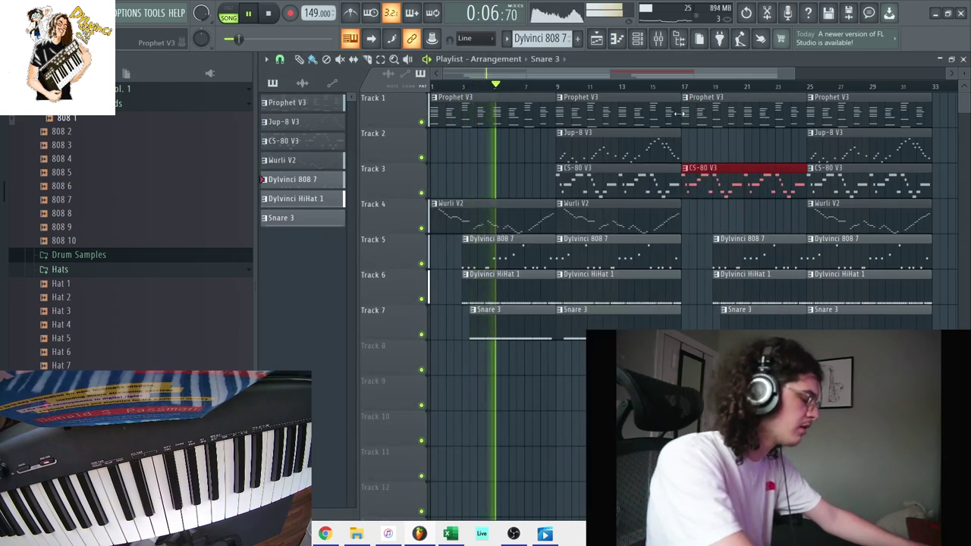
ctrl+click(698, 234)
Step: Add the Dylvinci Tag sample from Dylvinci Loop Kit Vol. 3 at the start of Track 8 and stop playback
scroll(128, 227, up, 4)
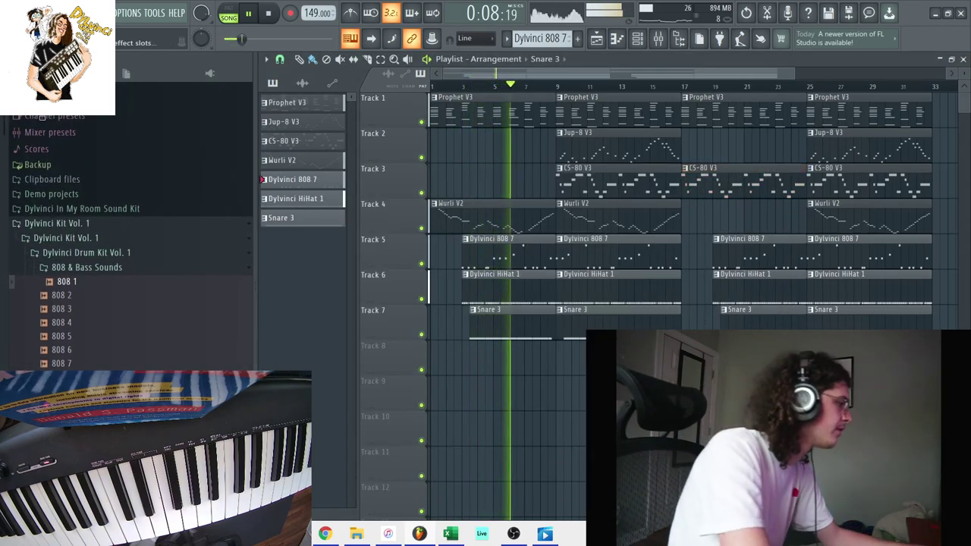
click(65, 226)
click(63, 241)
click(65, 263)
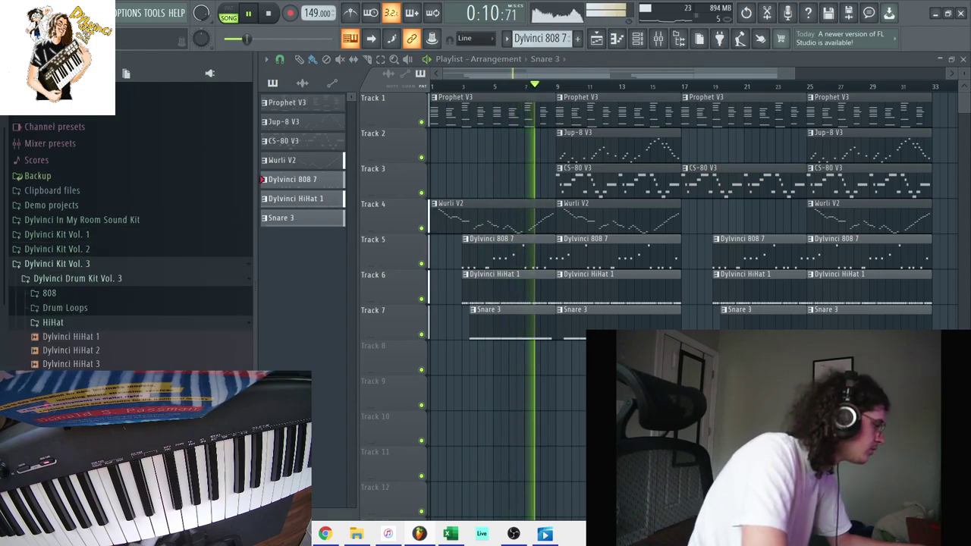
scroll(60, 253, down, 5)
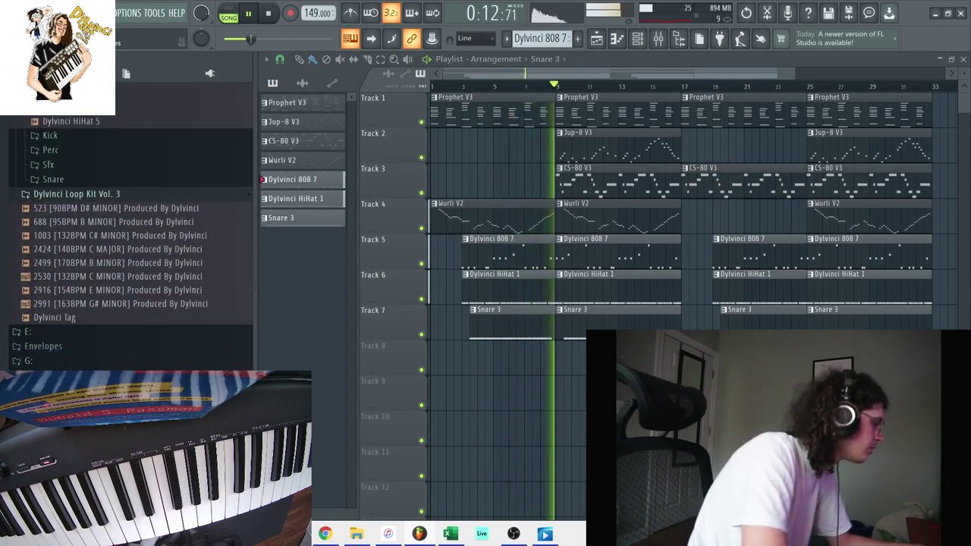
drag(61, 268, 433, 356)
key(space)
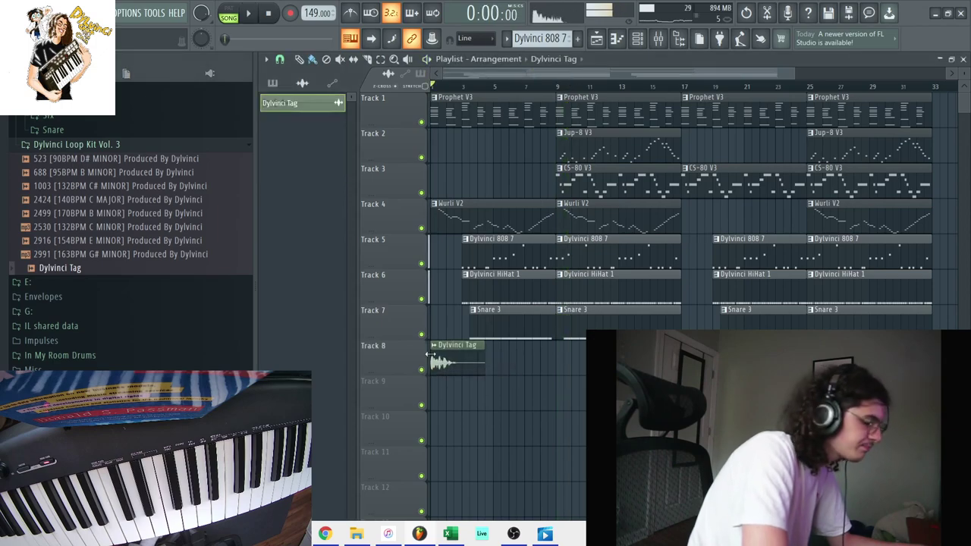
Step: Play the arrangement with the tag from the start, check the mixer levels, and stop playback
click(679, 38)
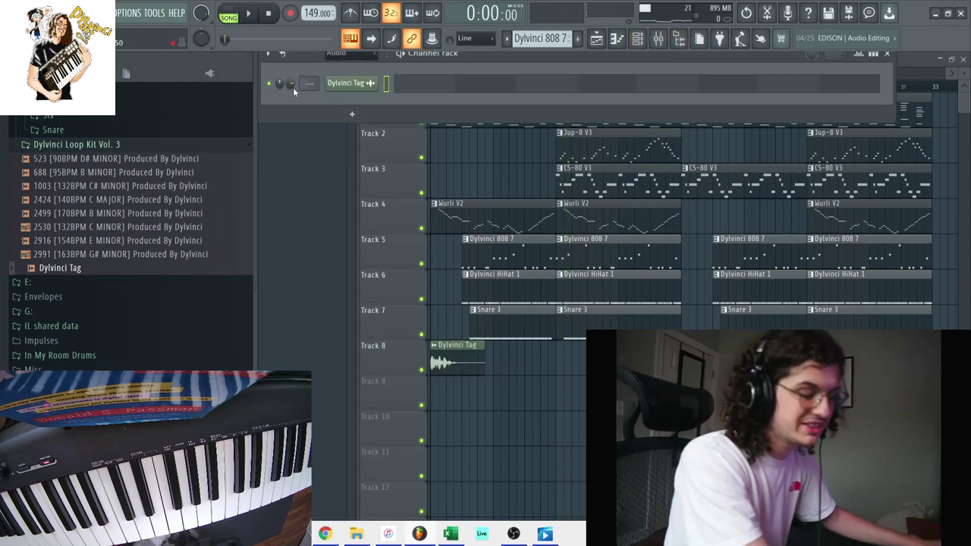
key(space)
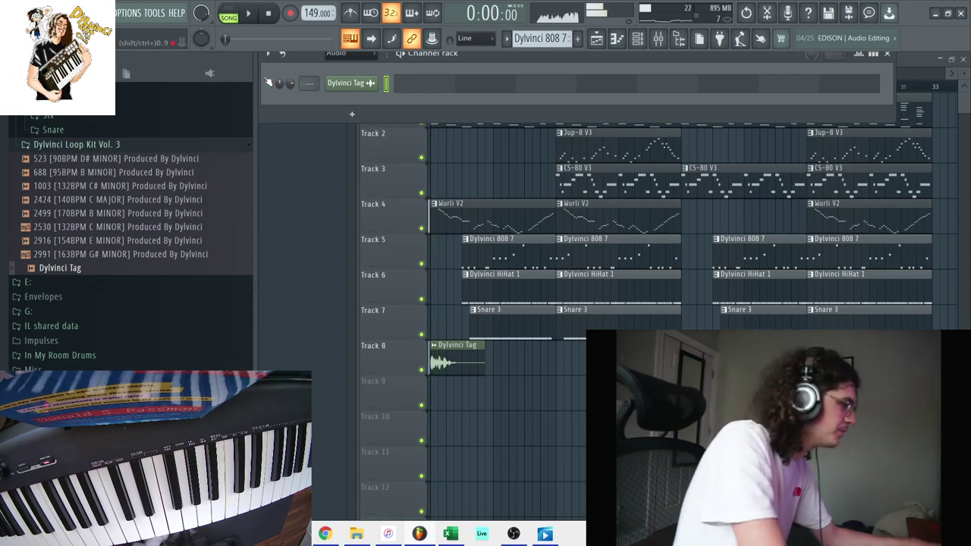
click(658, 39)
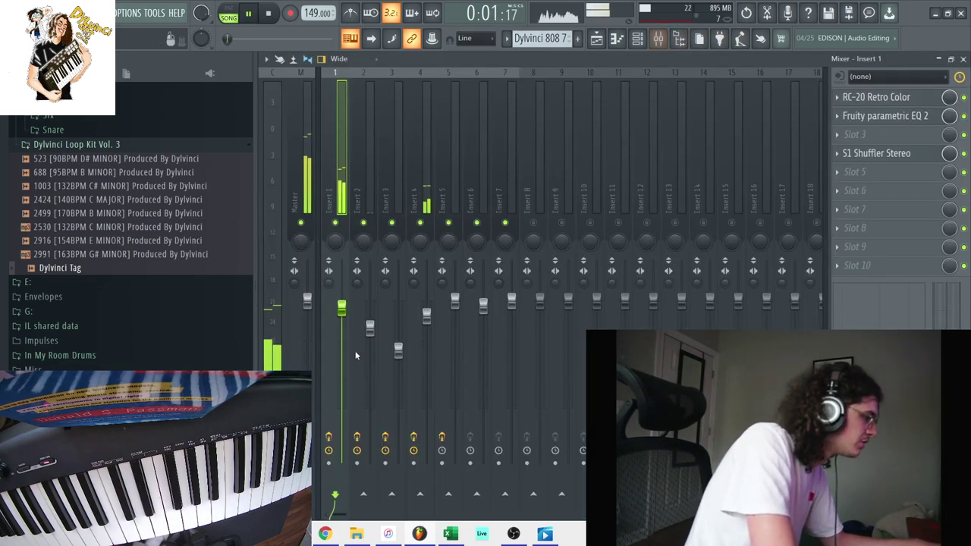
click(962, 59)
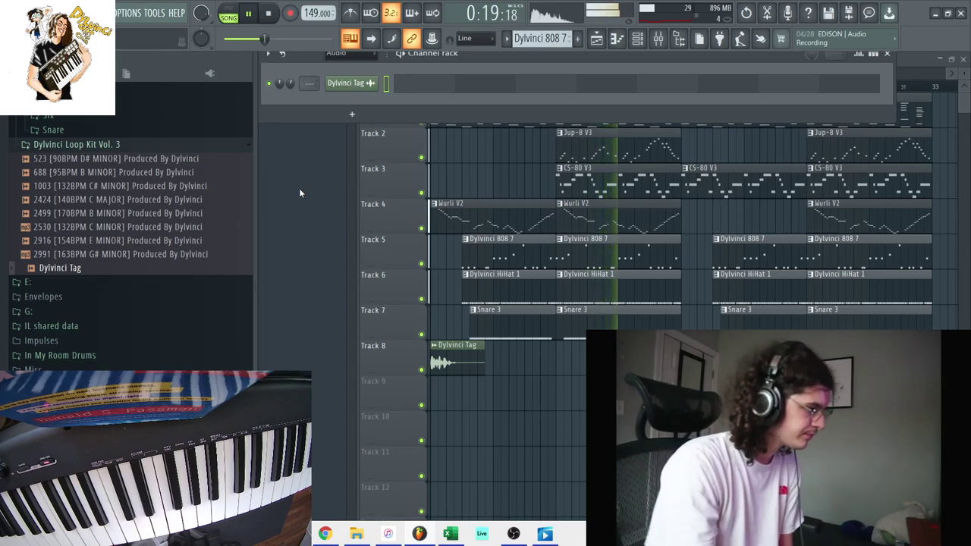
click(268, 15)
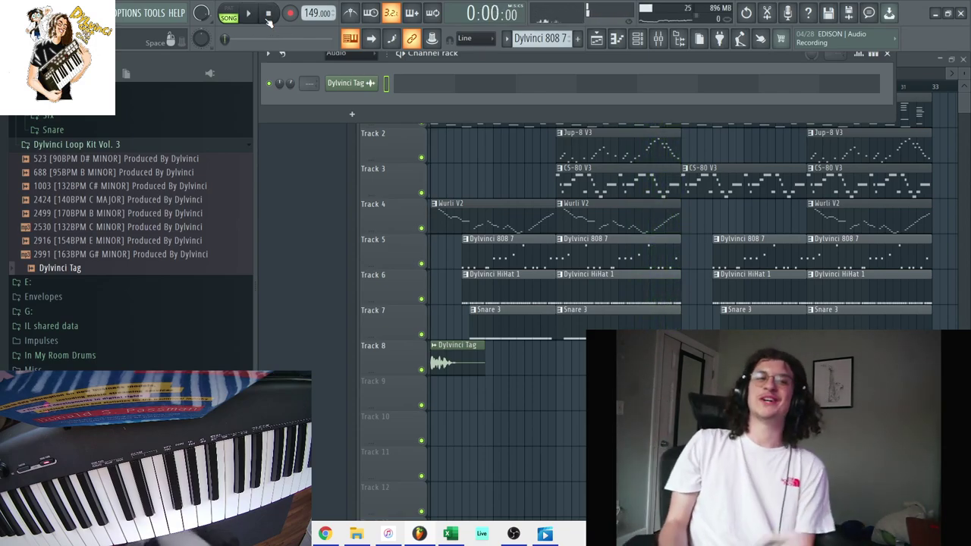